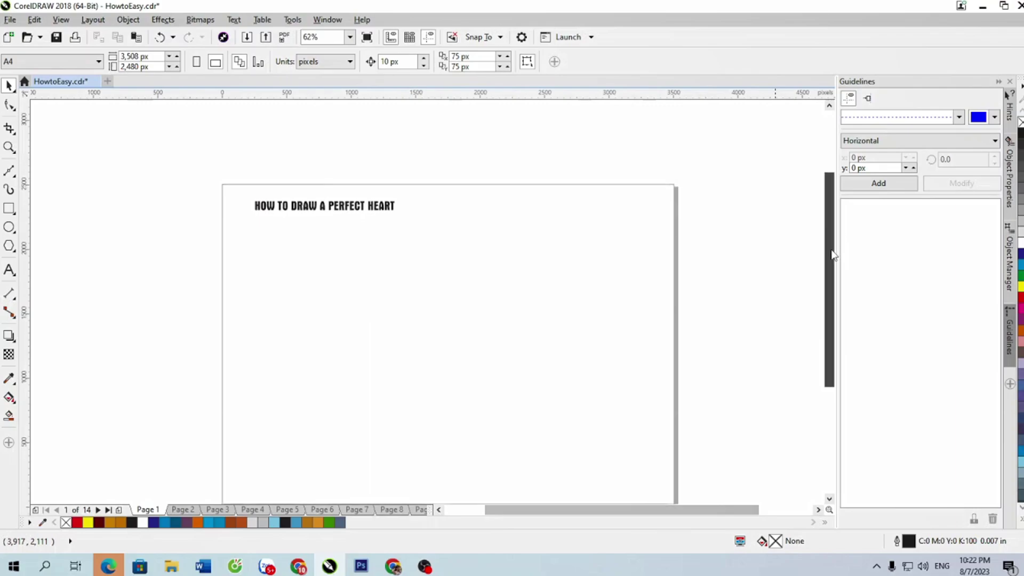
Step: Draw a rectangle on the page and size it to 800 × 700 px
left_click(9, 208)
left_click_drag(326, 227, 380, 289)
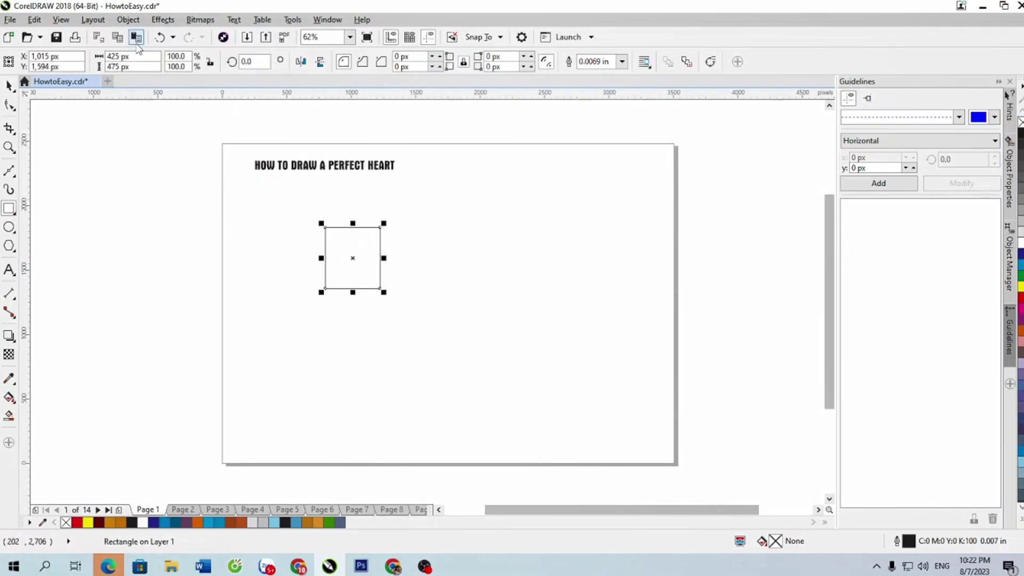
left_click(156, 61)
type("80")
left_click(140, 66)
type("700")
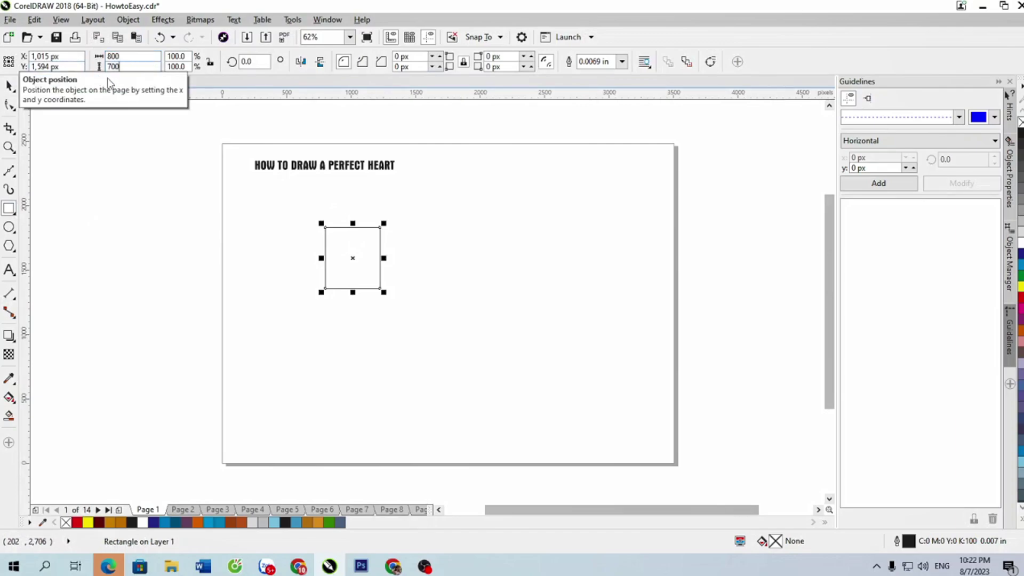
key("Return")
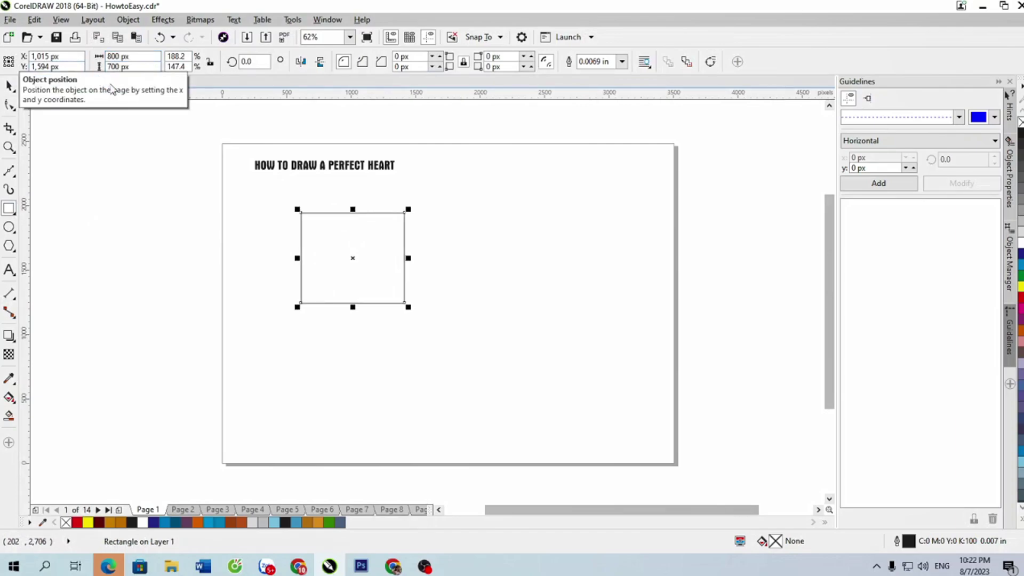
left_click(52, 162)
Step: Draw an ellipse left of the rectangle and size it to a 700 × 700 px circle
left_click(9, 227)
left_click_drag(179, 236, 246, 311)
left_click(137, 56)
type("700")
key("Tab")
type("700")
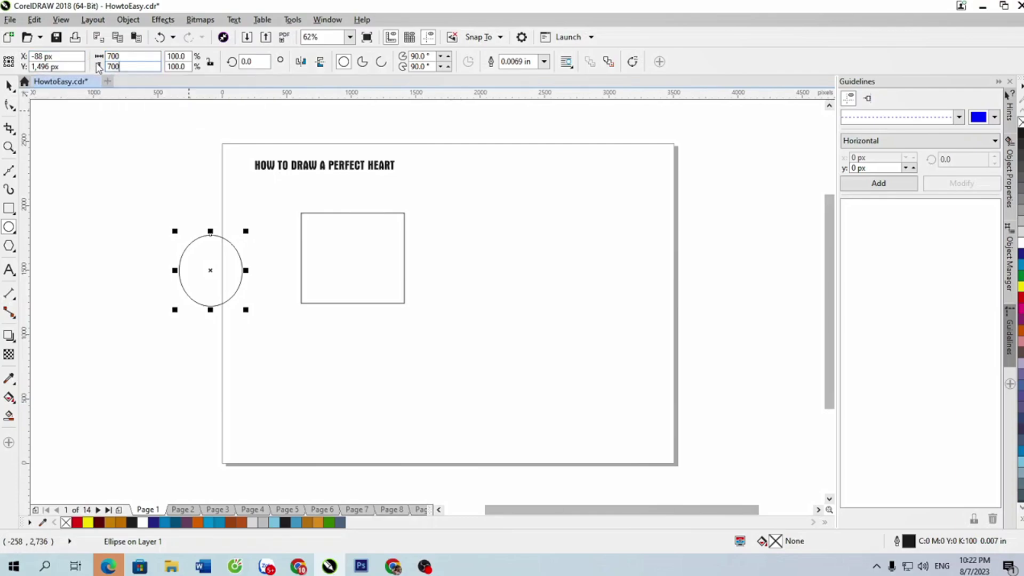
key("Return")
left_click(9, 85)
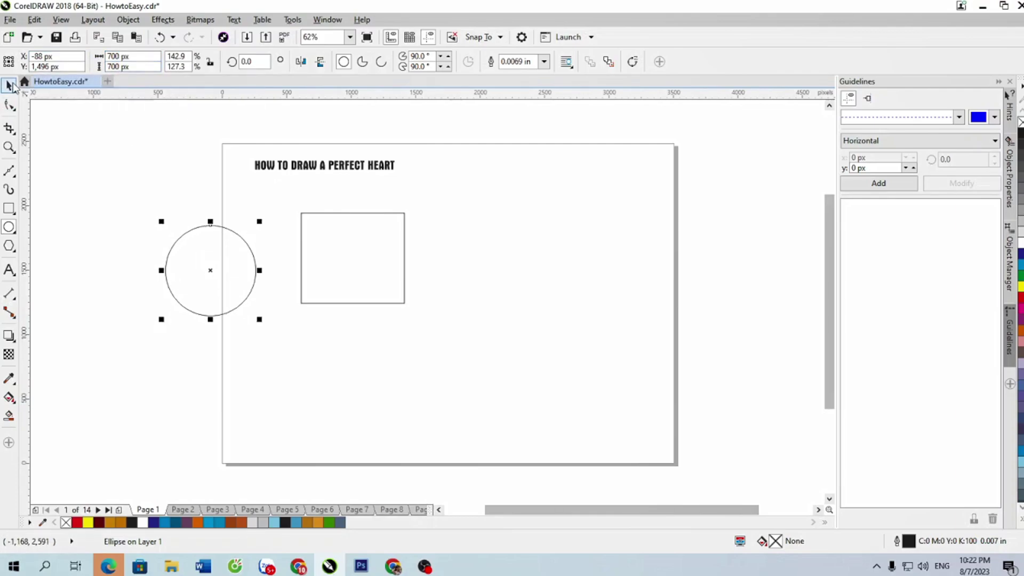
left_click(49, 219)
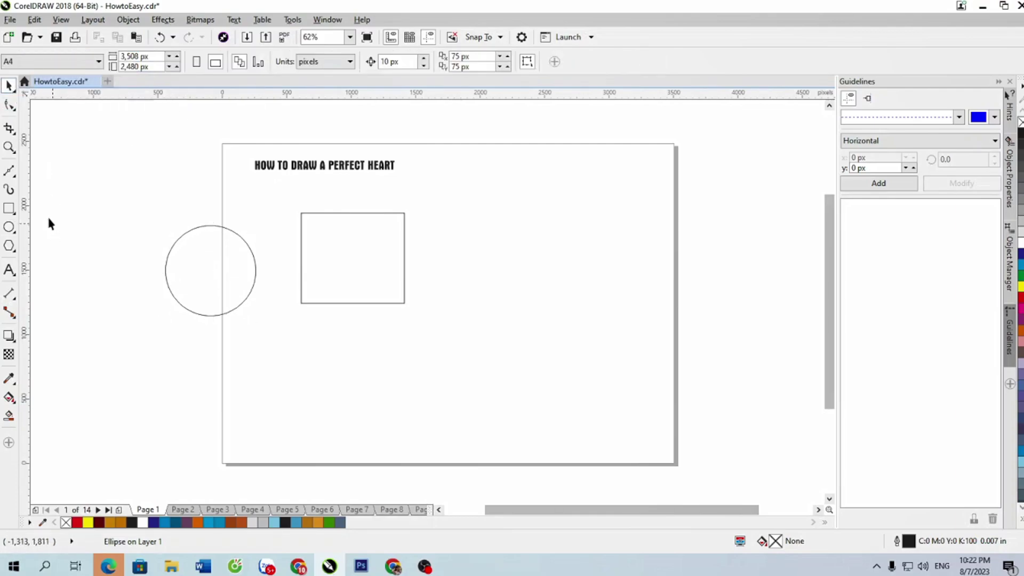
Step: Draw a straight vertical line down the rectangle's left edge, extending below its bottom
left_click(8, 171)
left_click(301, 213)
left_click(302, 303)
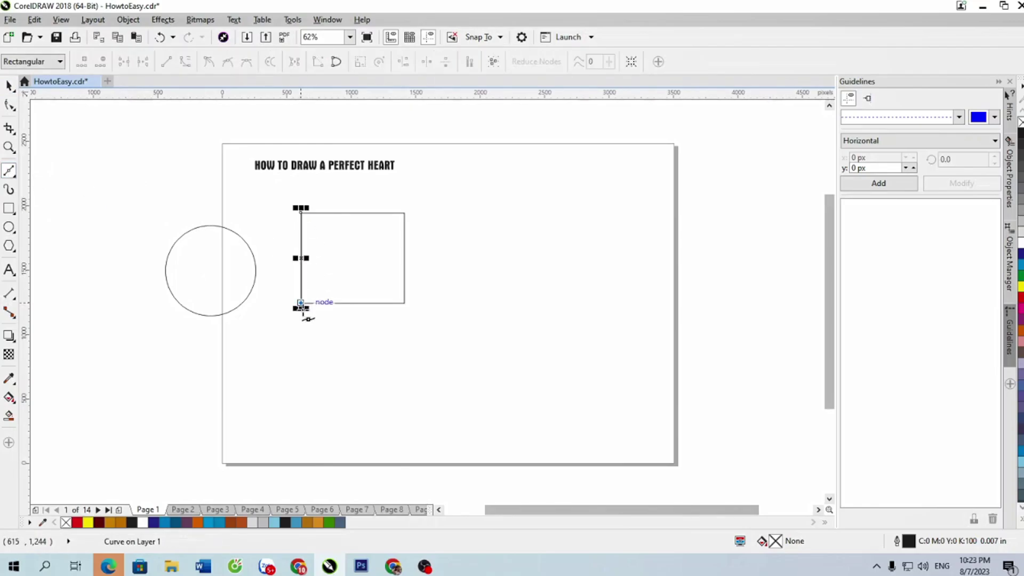
left_click(301, 336)
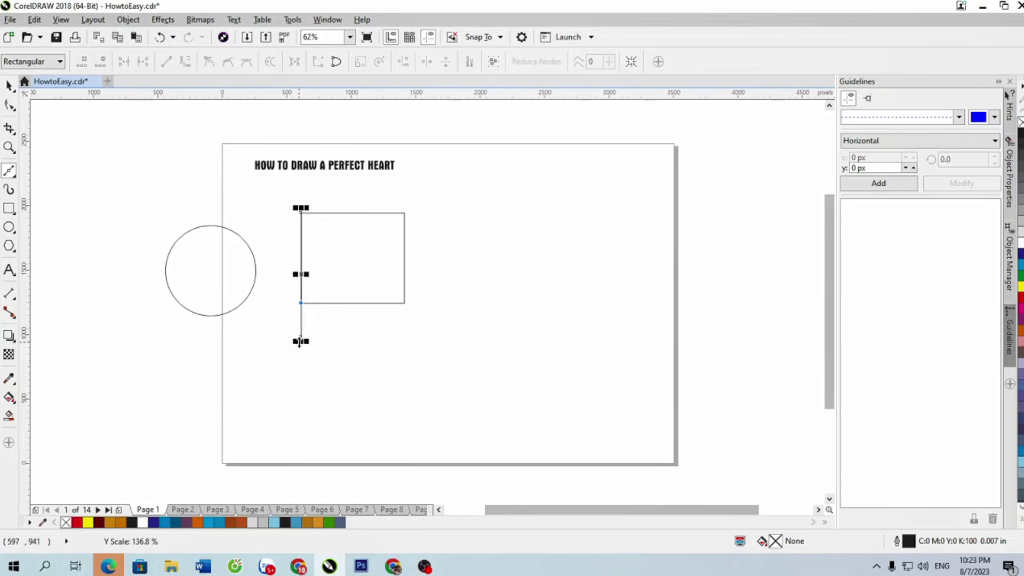
left_click(9, 85)
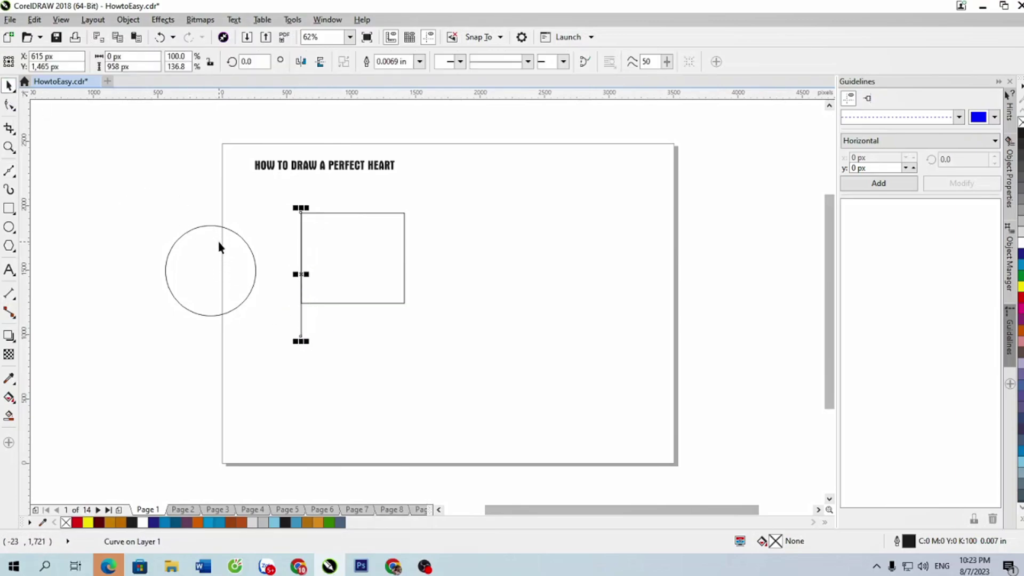
left_click(228, 229)
Step: Align the first circle top and centre on the left-edge vertical line
left_click(301, 327, "shift")
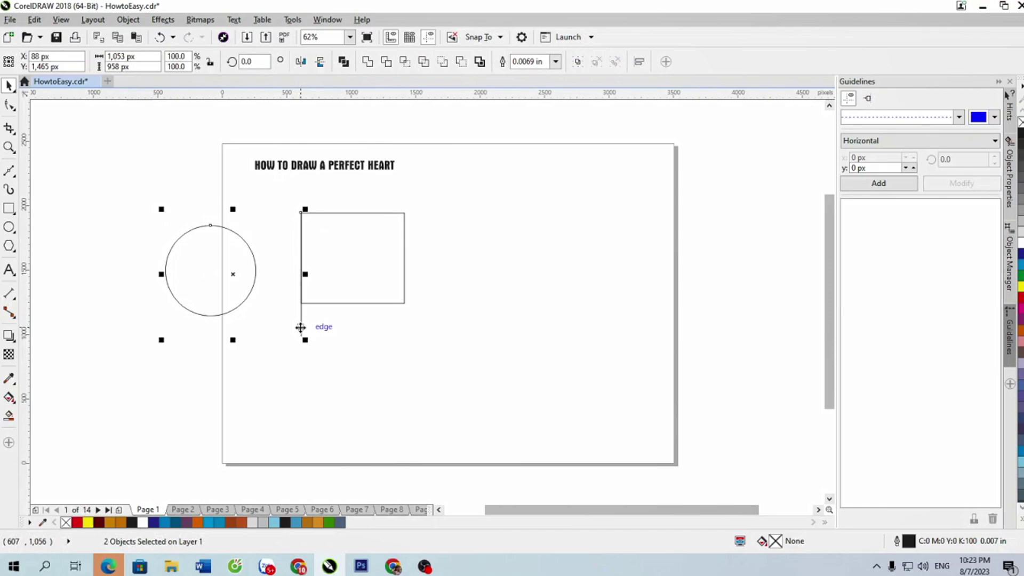
key("t")
key("c")
left_click(350, 352)
left_click(302, 333)
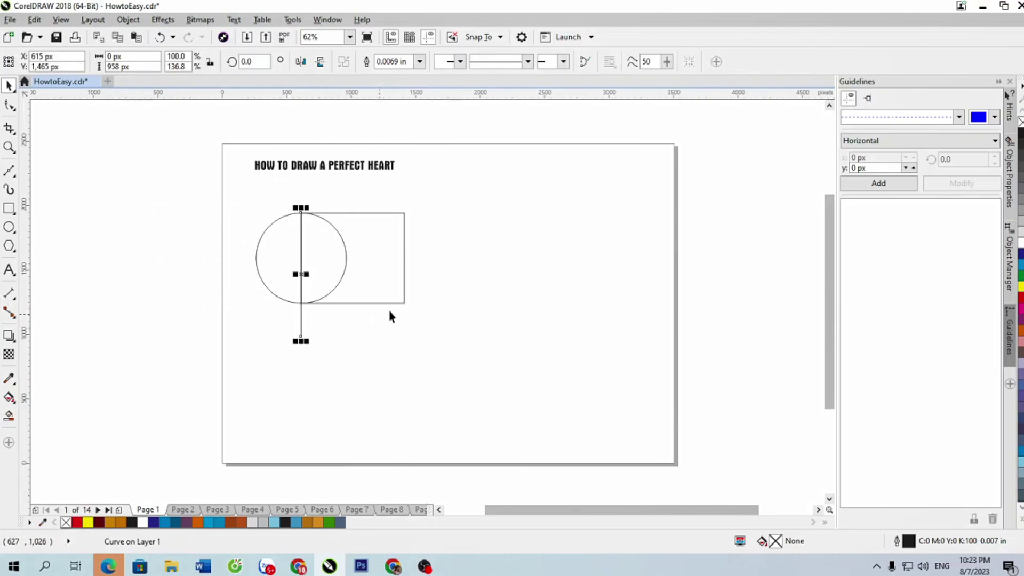
left_click(405, 296, "shift")
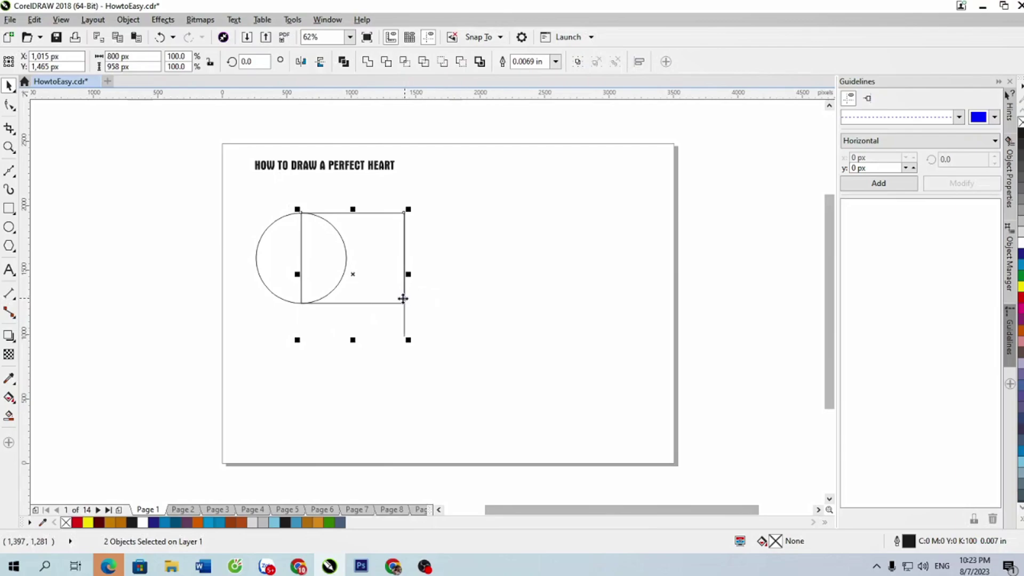
left_click(457, 309)
Step: Centre the other circle on the right-edge line, delete the helper line, and select all three shapes
left_click(347, 264)
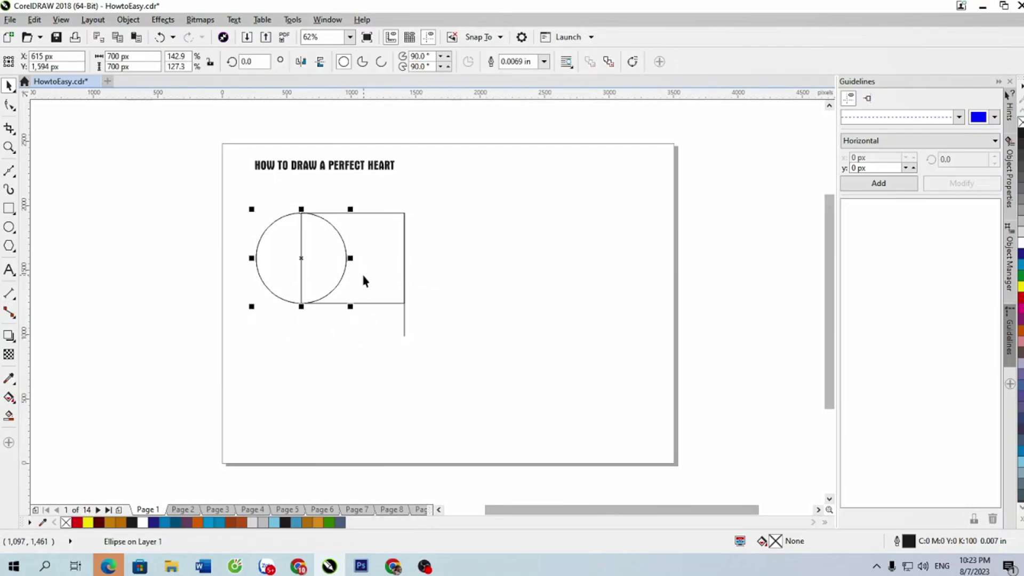
left_click(349, 273)
left_click(259, 276)
left_click(404, 333, "shift")
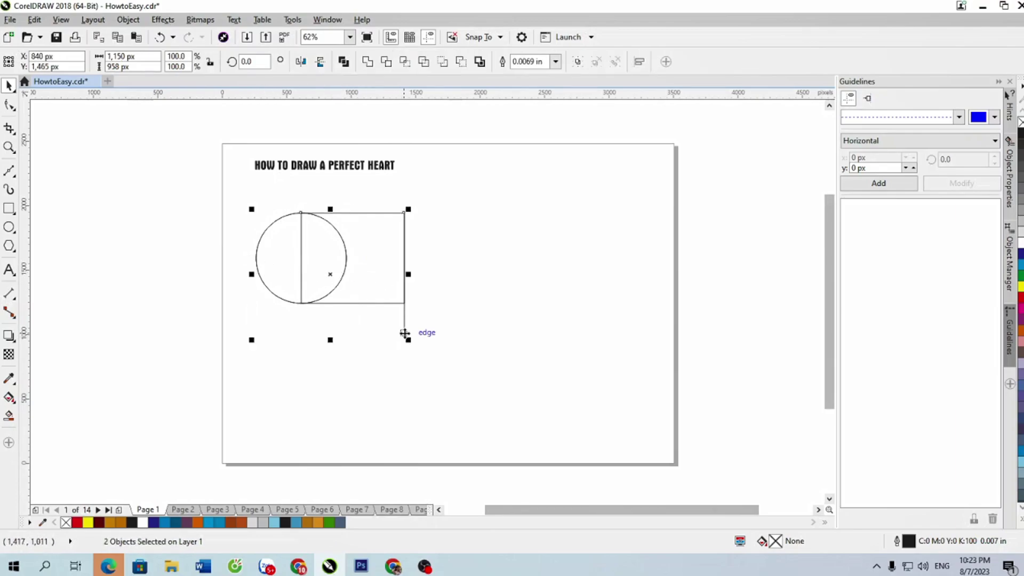
key("c")
left_click(446, 325)
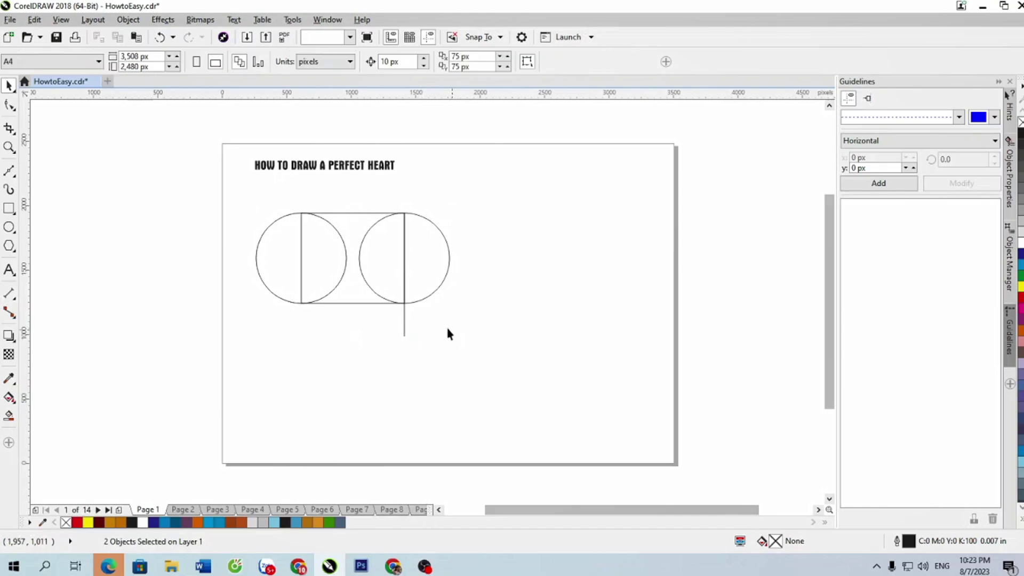
left_click(405, 322)
key("Delete")
left_click_drag(472, 334, 229, 200)
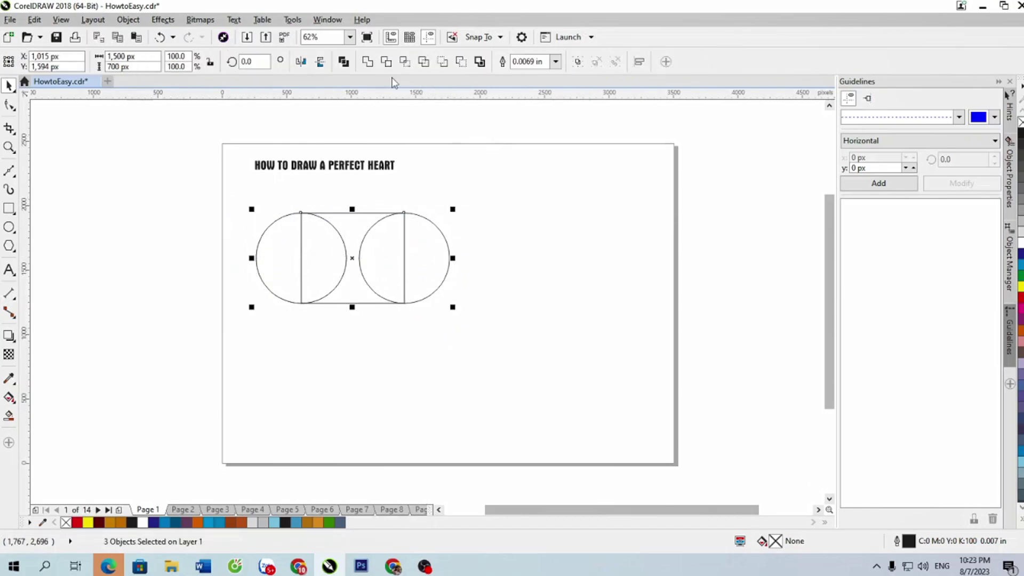
Step: Weld the two circles and rectangle into one capsule and rotate it 45°
left_click(368, 61)
left_click(502, 223)
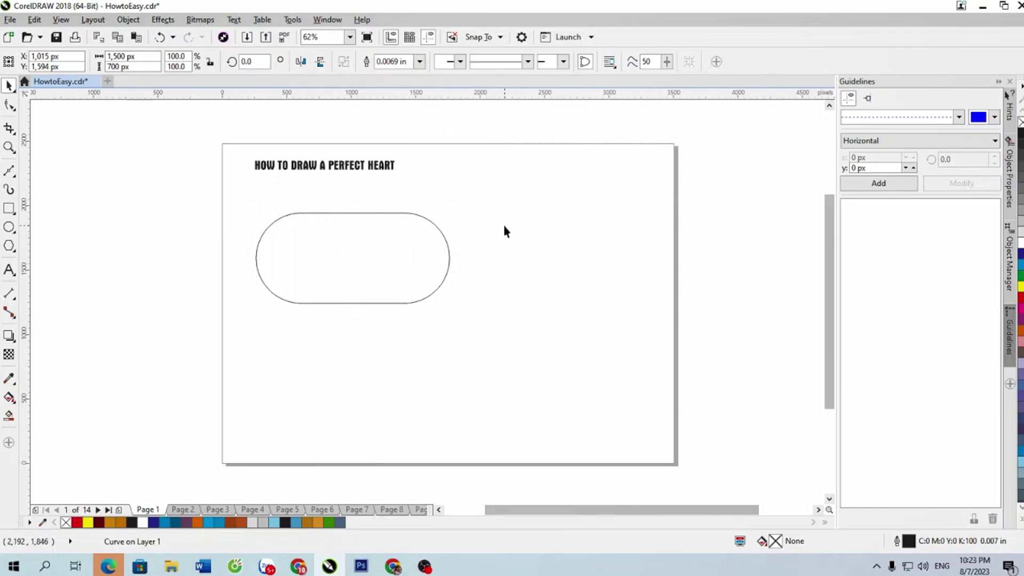
left_click(426, 221)
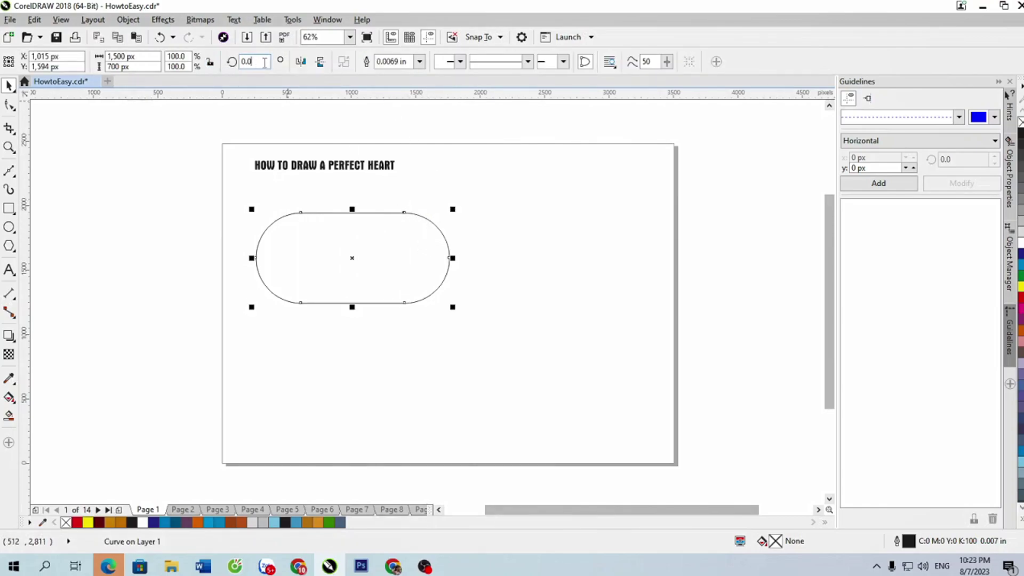
key("Return")
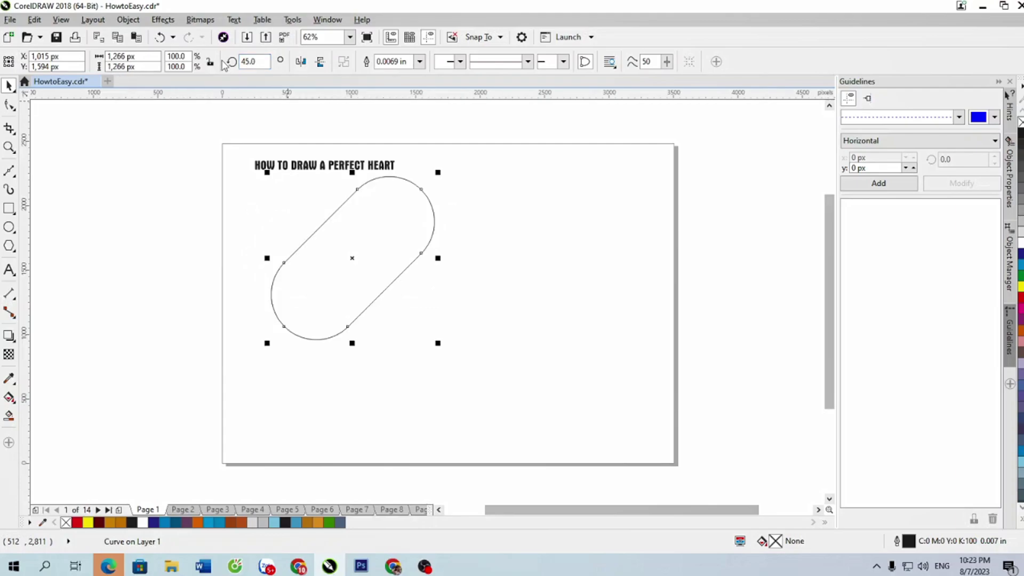
left_click(441, 218)
left_click(435, 222)
key("Escape")
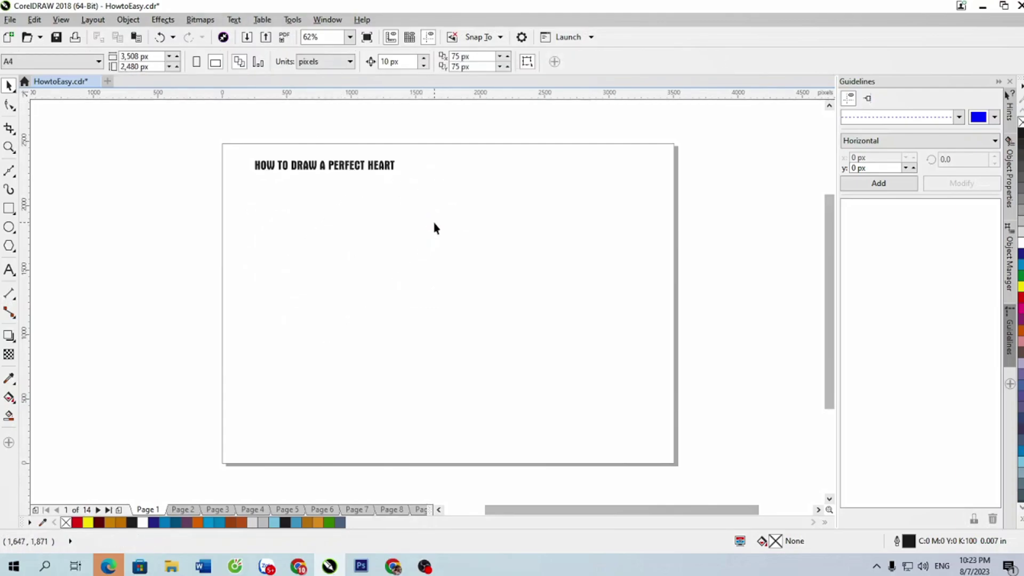
key("ctrl+z")
Step: Rotate the capsule copy to 135° so it crosses the 45° capsule
left_click(434, 223)
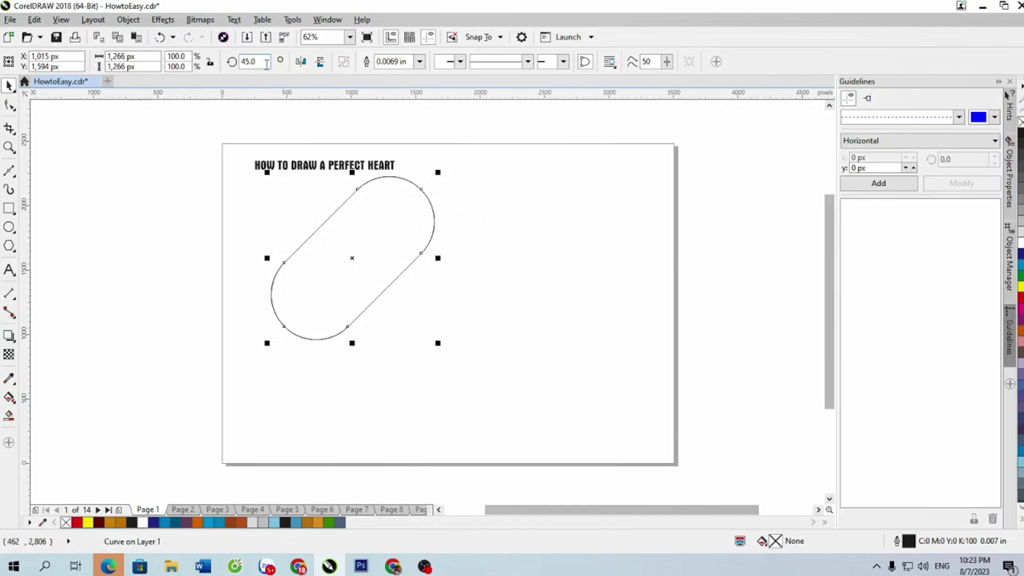
left_click_drag(262, 61, 228, 62)
key("Return")
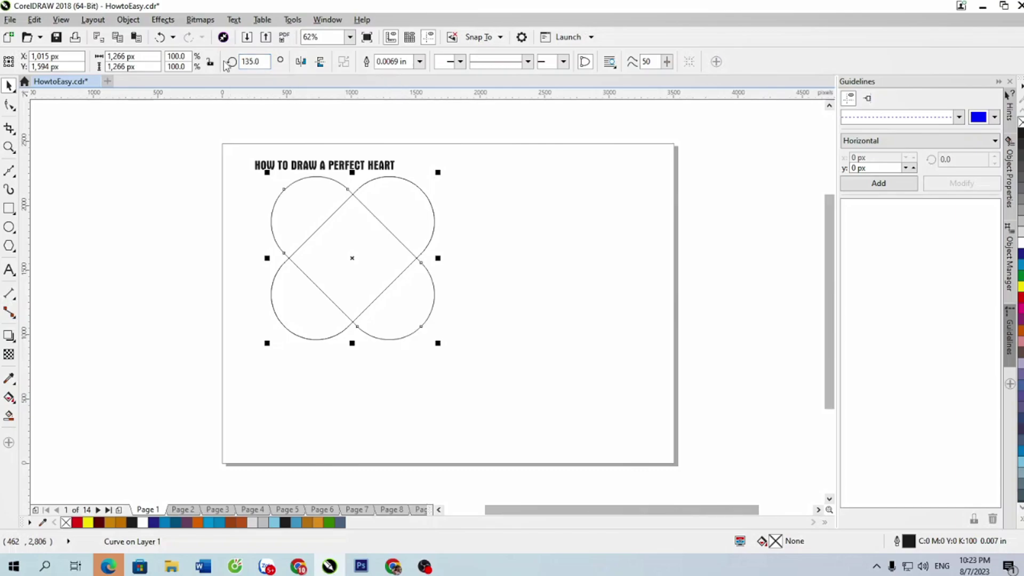
left_click(465, 222)
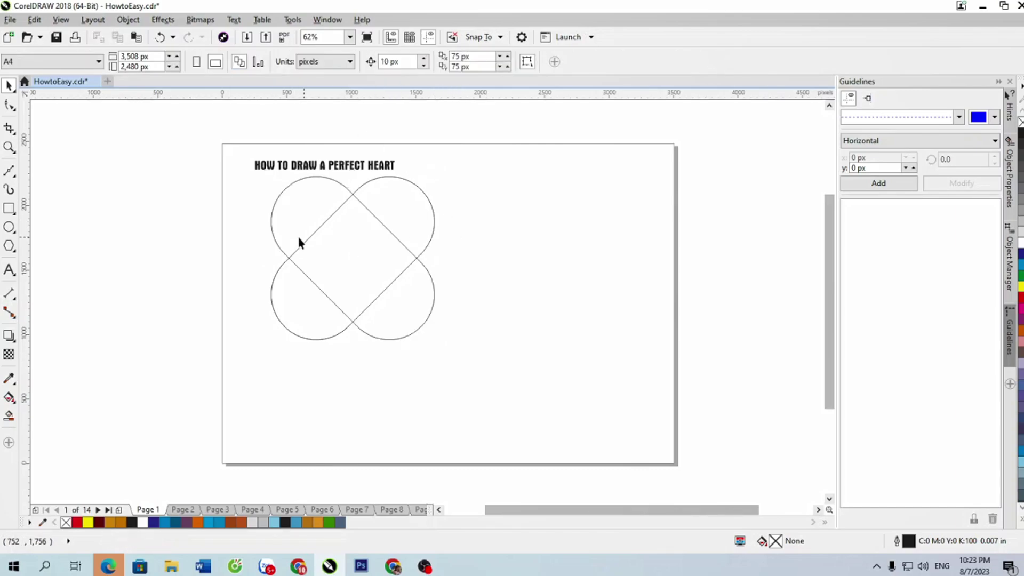
Step: Smart-fill the two upper lobes and central diamond of the crossed capsules dark blue
left_click(9, 416)
left_click(324, 212)
left_click(343, 237)
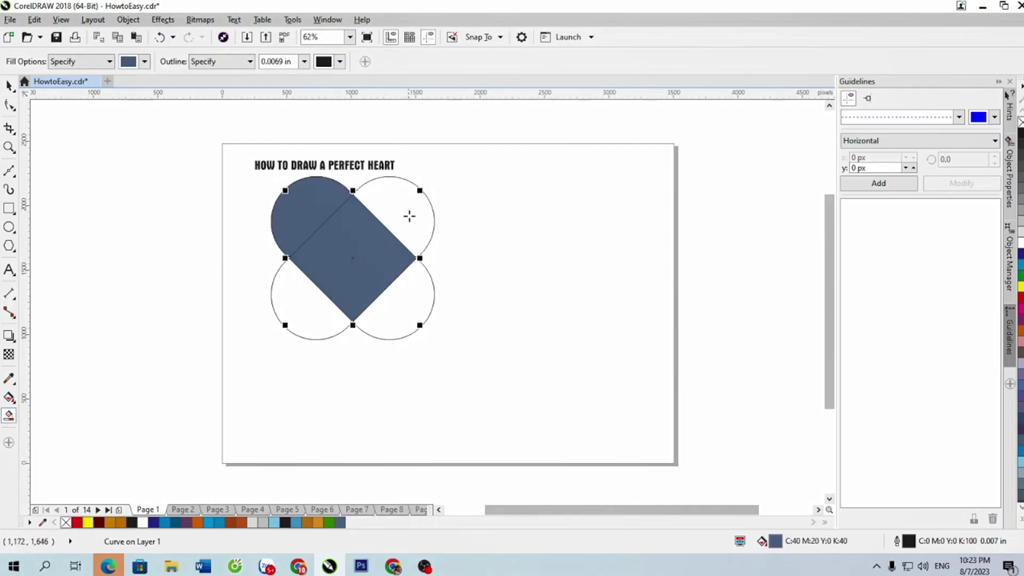
left_click(408, 218)
left_click(9, 86)
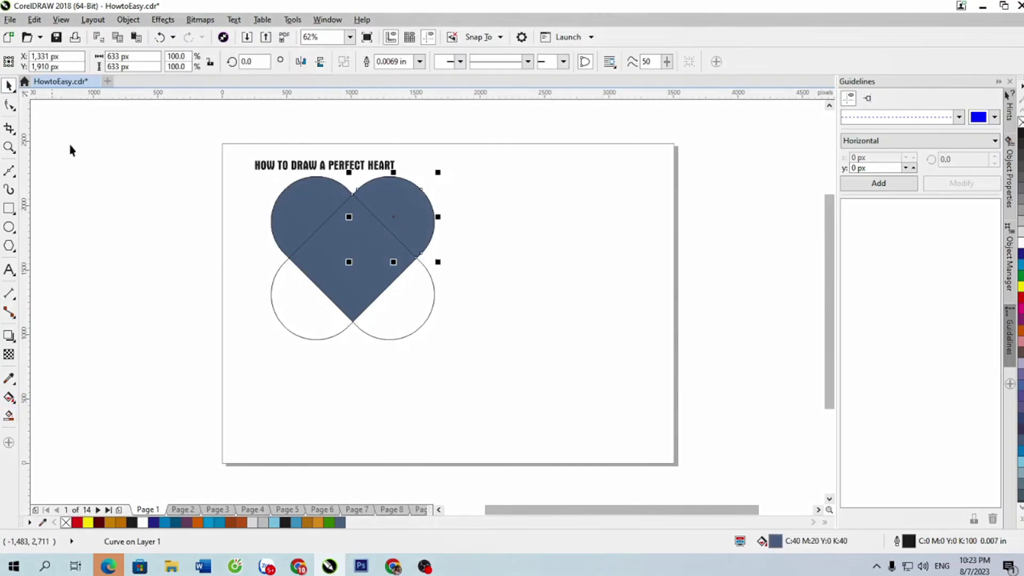
Step: Delete the lower-left and lower-right capsule outlines
left_click(276, 328)
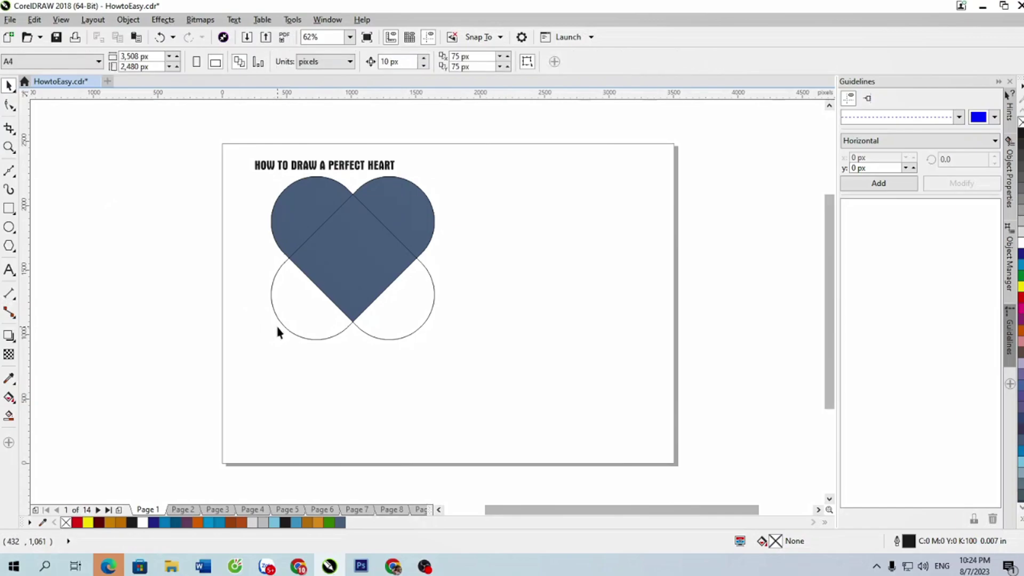
left_click(281, 326)
key("Delete")
left_click(380, 341)
key("Delete")
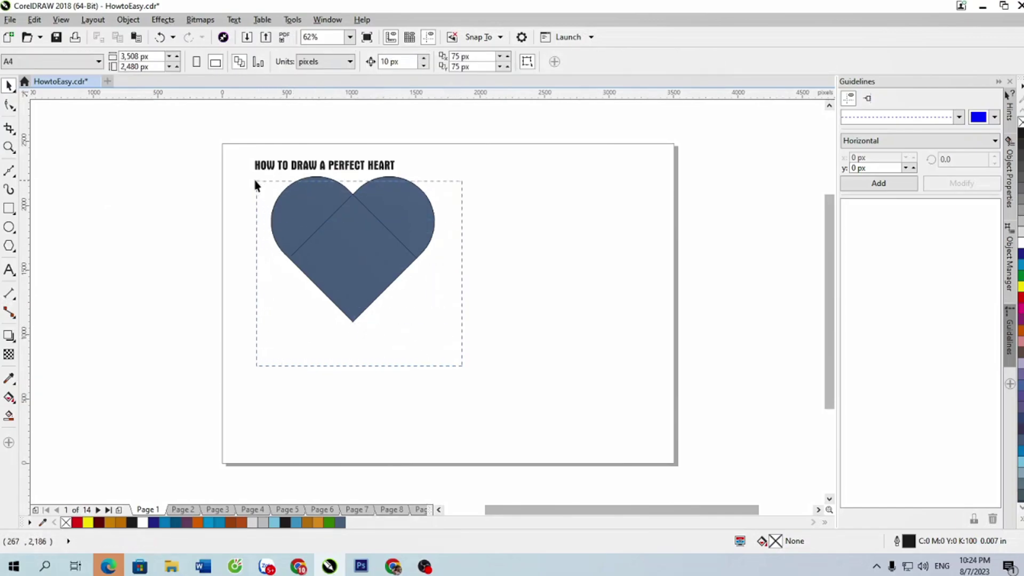
Step: Move the three heart pieces slightly lower, weld them into one heart, and fill it red
left_click_drag(462, 366, 256, 183)
left_click_drag(359, 229, 355, 263)
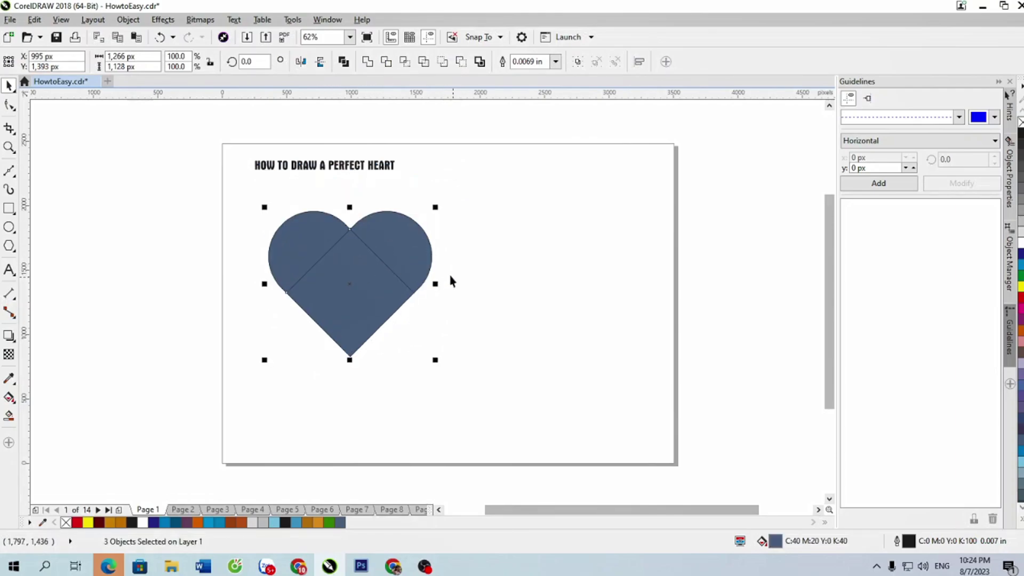
left_click(367, 61)
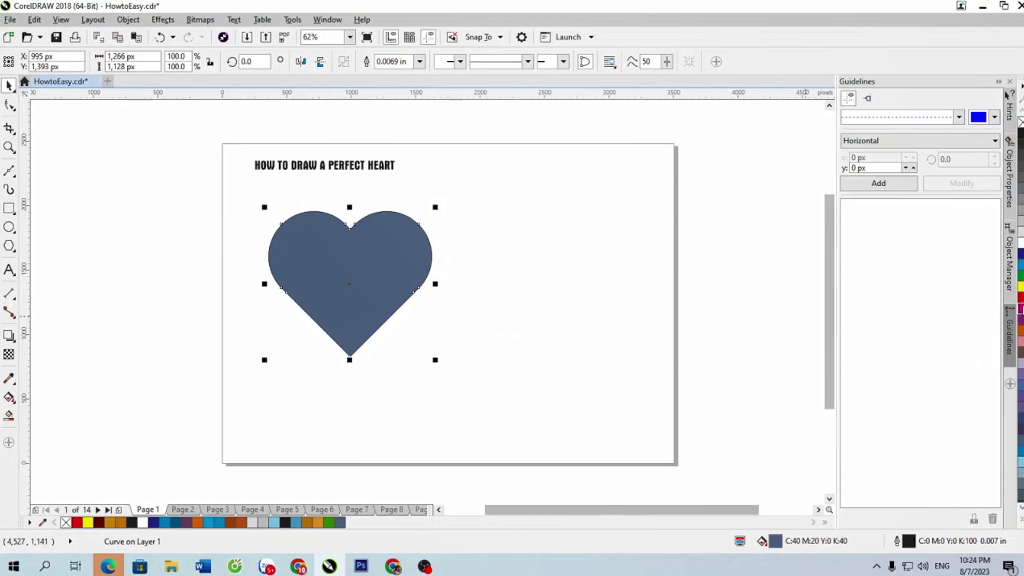
left_click(1020, 297)
left_click(500, 293)
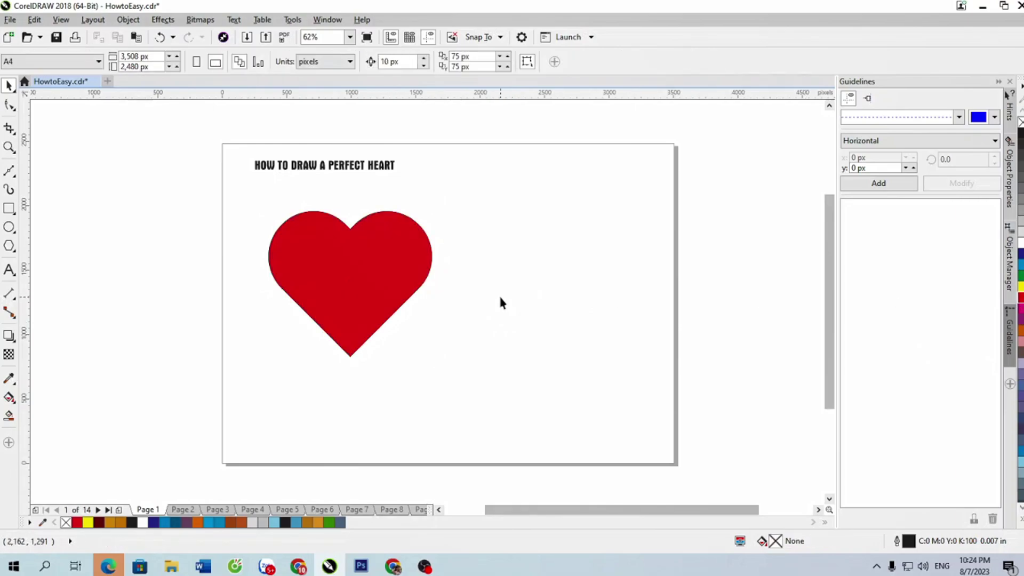
Step: Make a 78.7% copy of the red heart and move it down and right
left_click(393, 273)
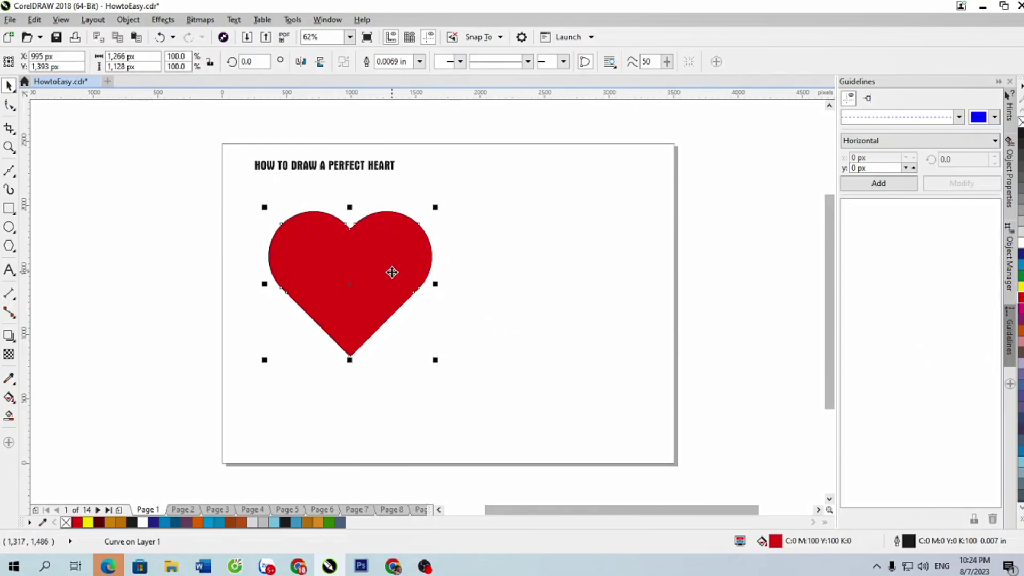
left_click_drag(264, 206, 268, 226)
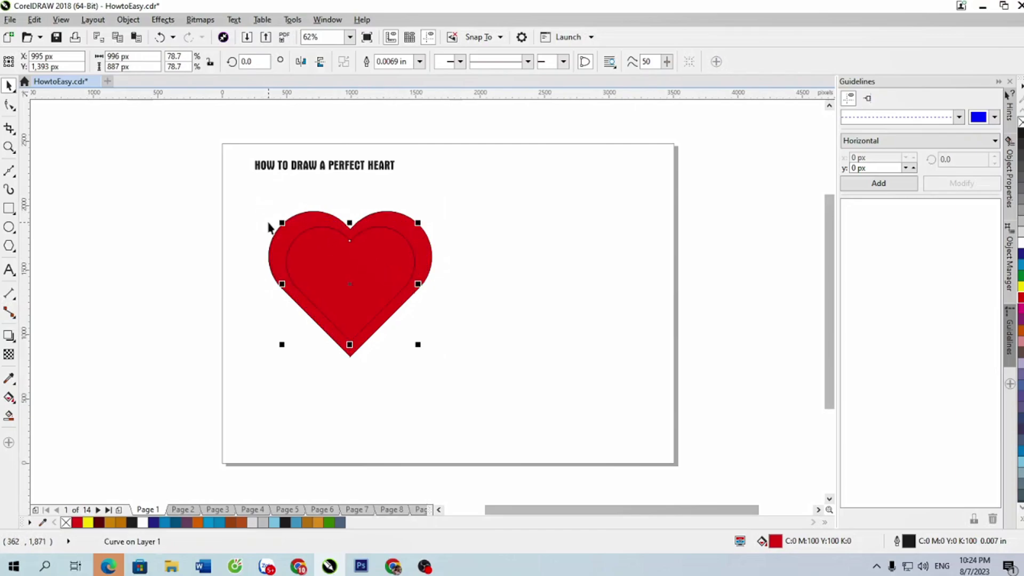
left_click_drag(387, 269, 440, 289)
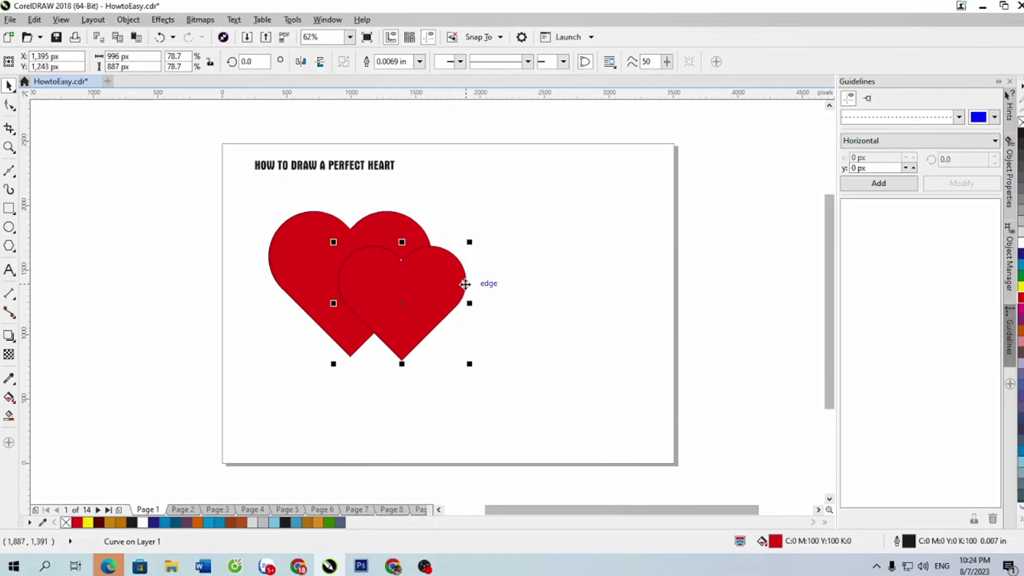
Step: Add a slightly smaller heart inside it, then select the white-outlined heart with the big red heart
left_click_drag(334, 242, 334, 248)
left_click(533, 284)
left_click(465, 280)
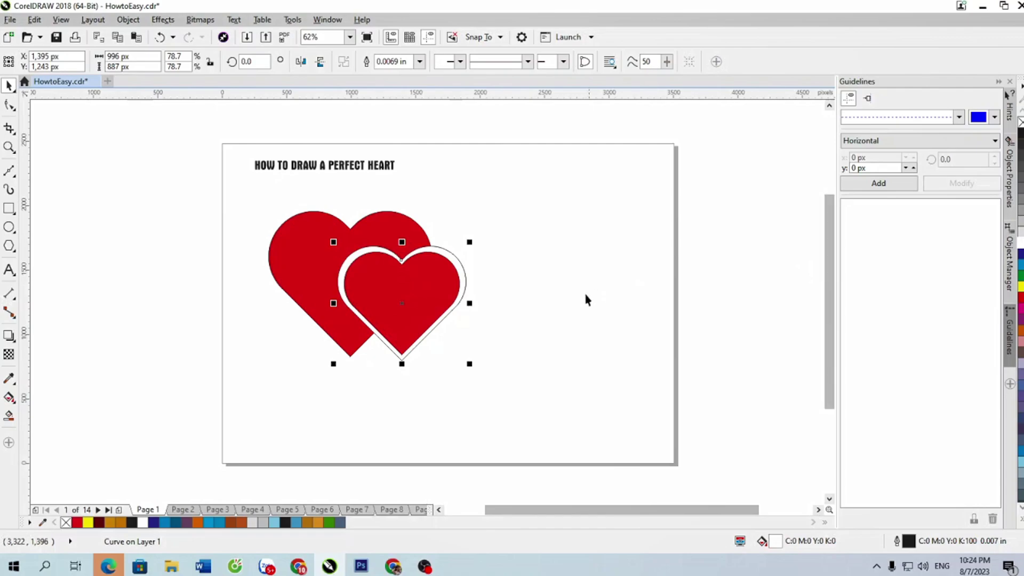
left_click(542, 290)
left_click(461, 270)
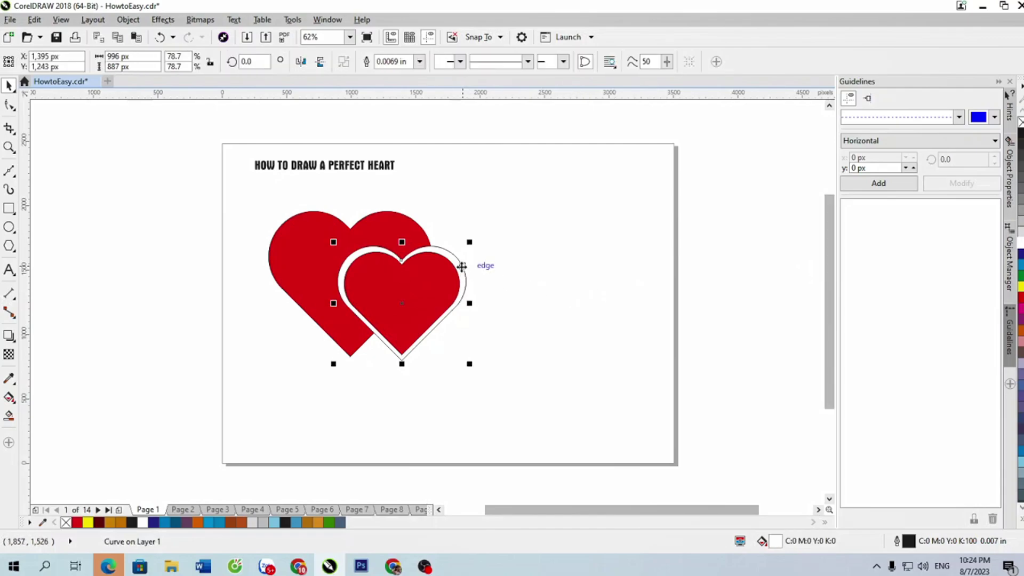
left_click(393, 221, "shift")
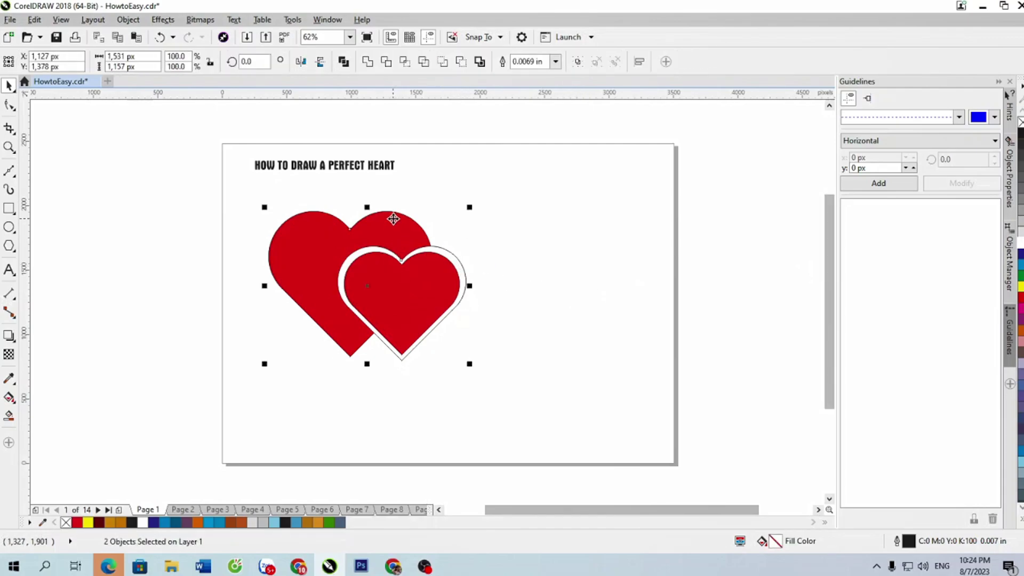
Step: Trim the big red heart with the outline heart, remove the outline heart, and zoom to check the gap
left_click(387, 61)
left_click(463, 266)
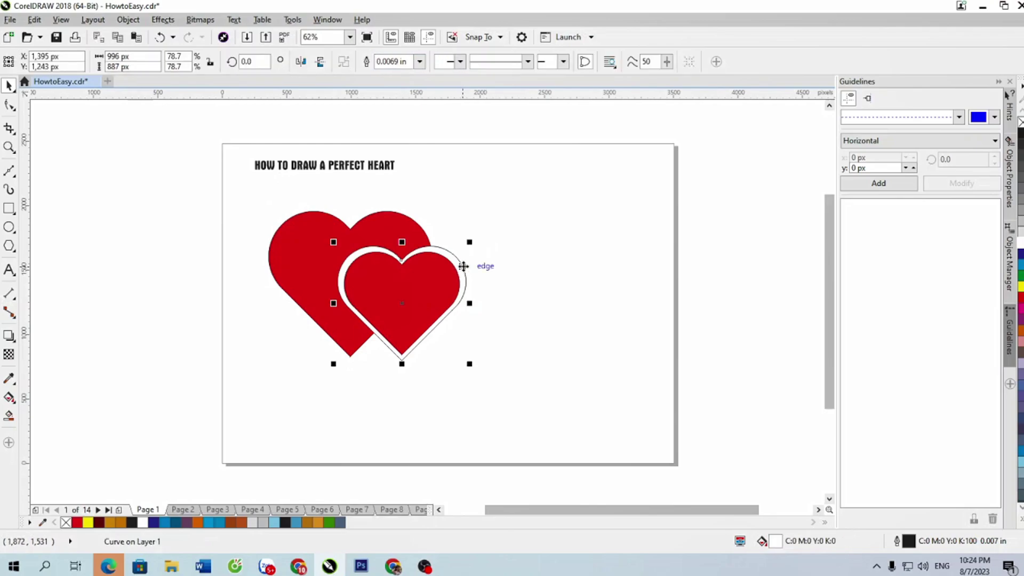
key("Escape")
left_click(437, 281)
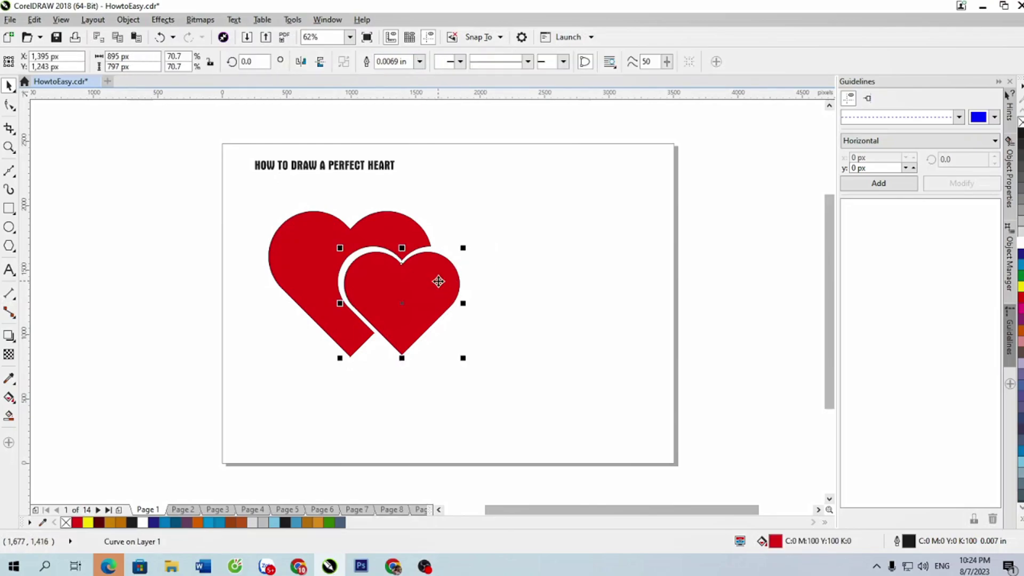
left_click(333, 238, "shift")
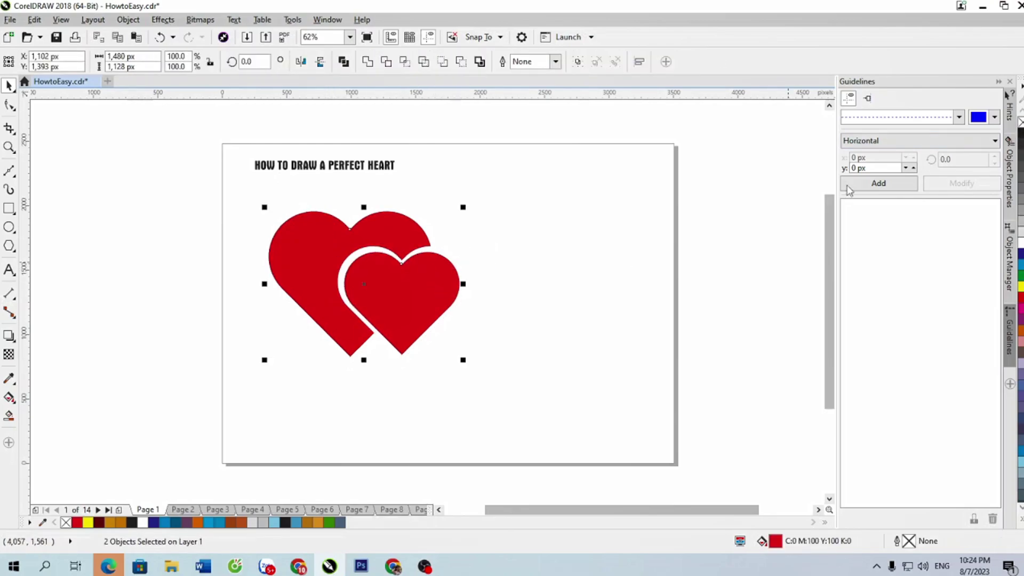
left_click(606, 274)
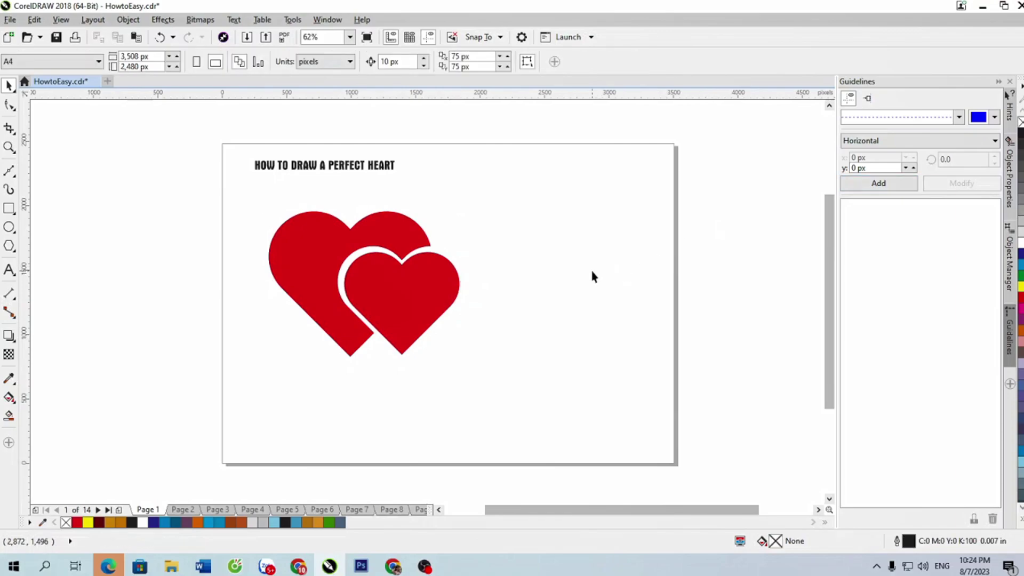
scroll(594, 277, "down", 2)
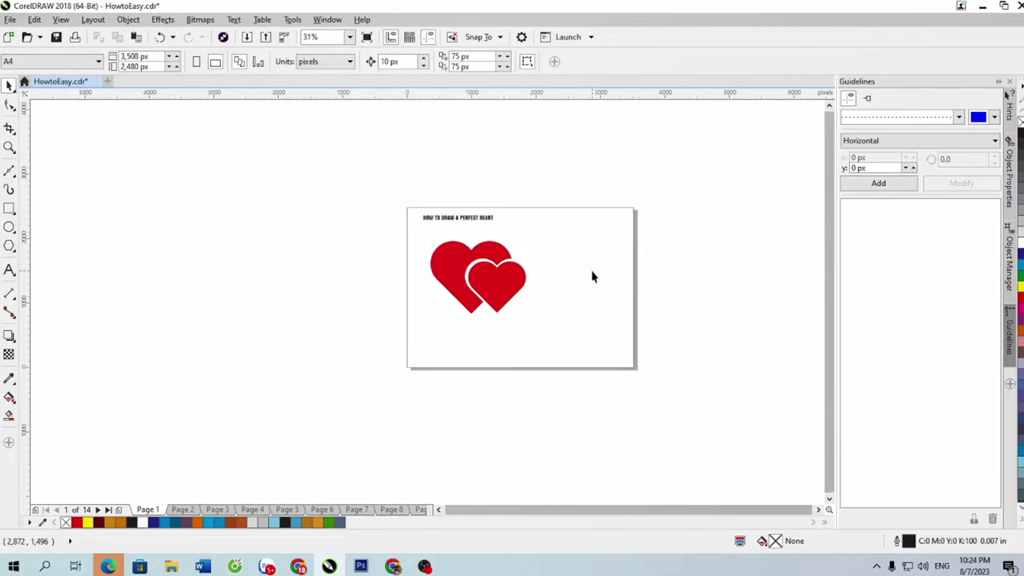
scroll(586, 276, "up", 4)
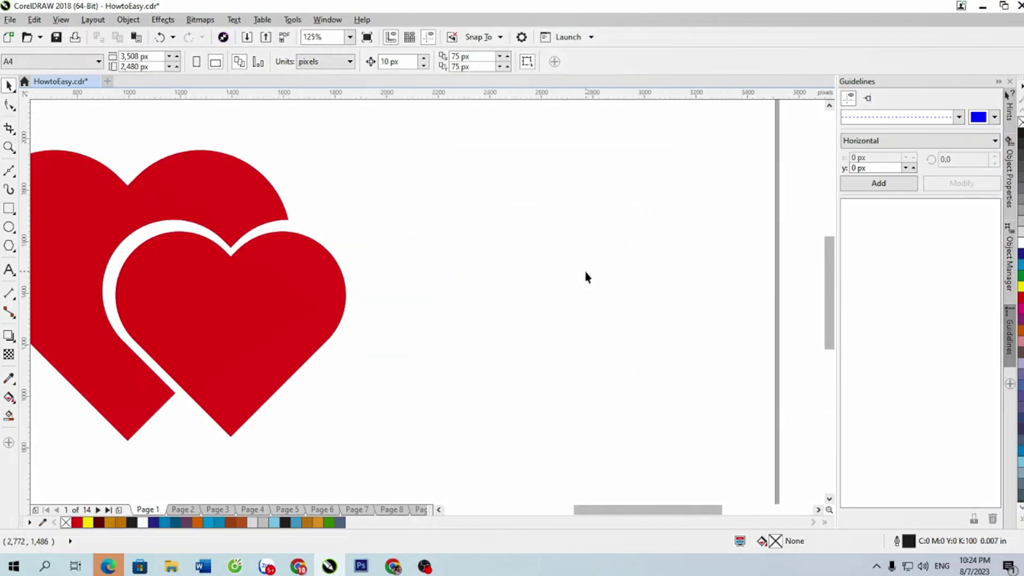
scroll(586, 276, "down", 2)
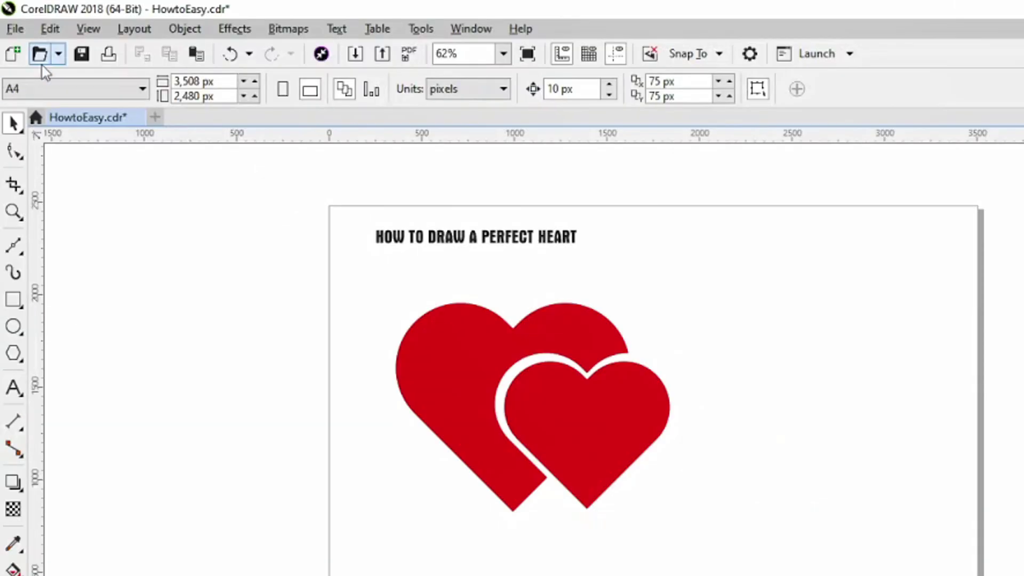
Step: Import the navy t-shirt image 18TS22S137 and place it right of the hearts
left_click(10, 19)
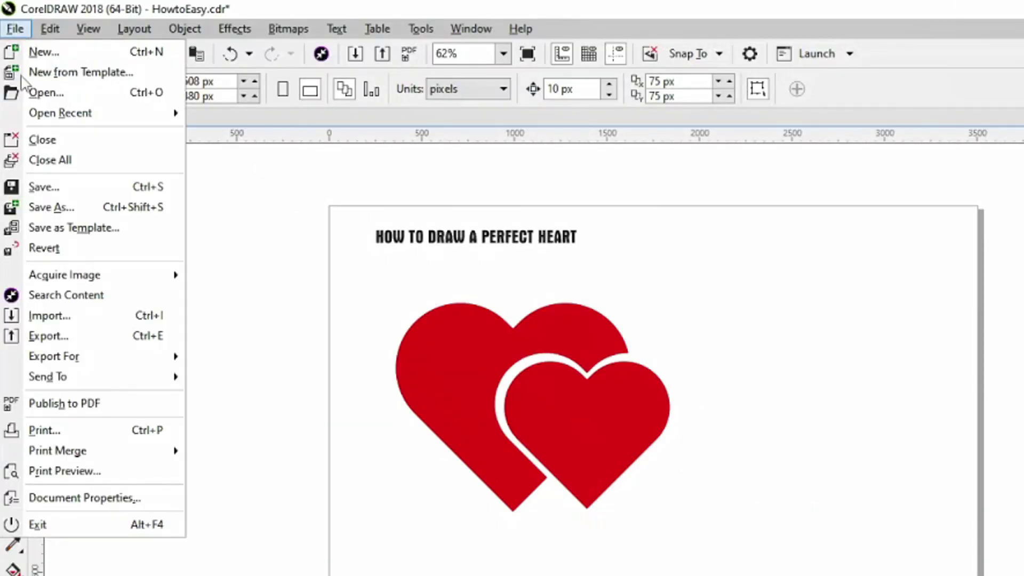
left_click(51, 316)
left_click(256, 173)
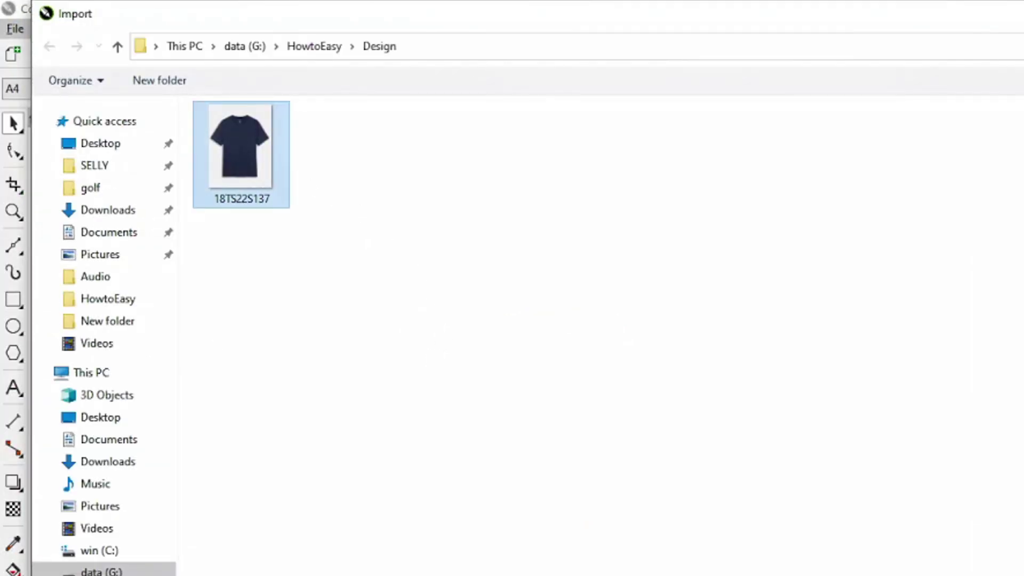
key("Return")
left_click(692, 249)
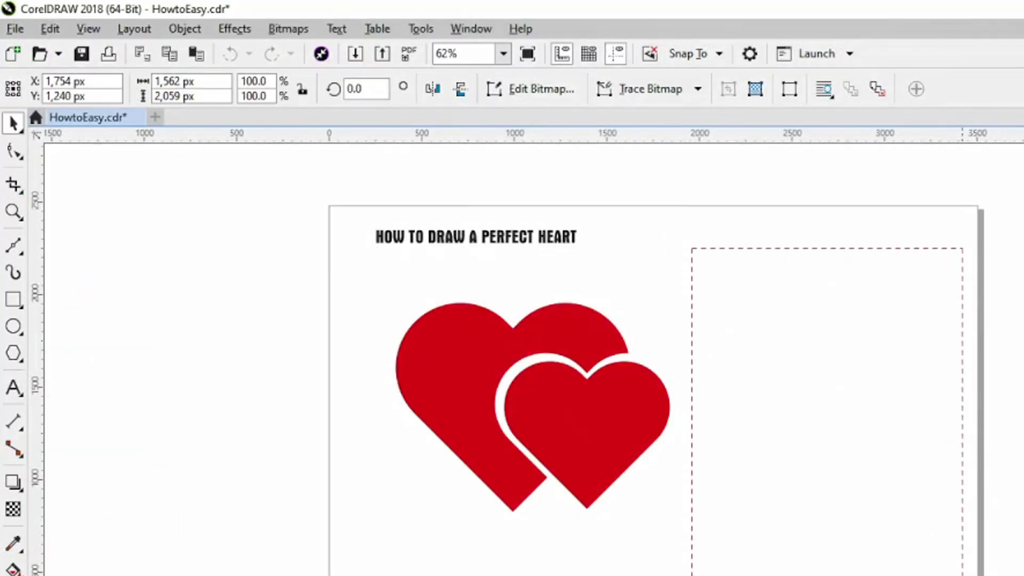
key("Escape")
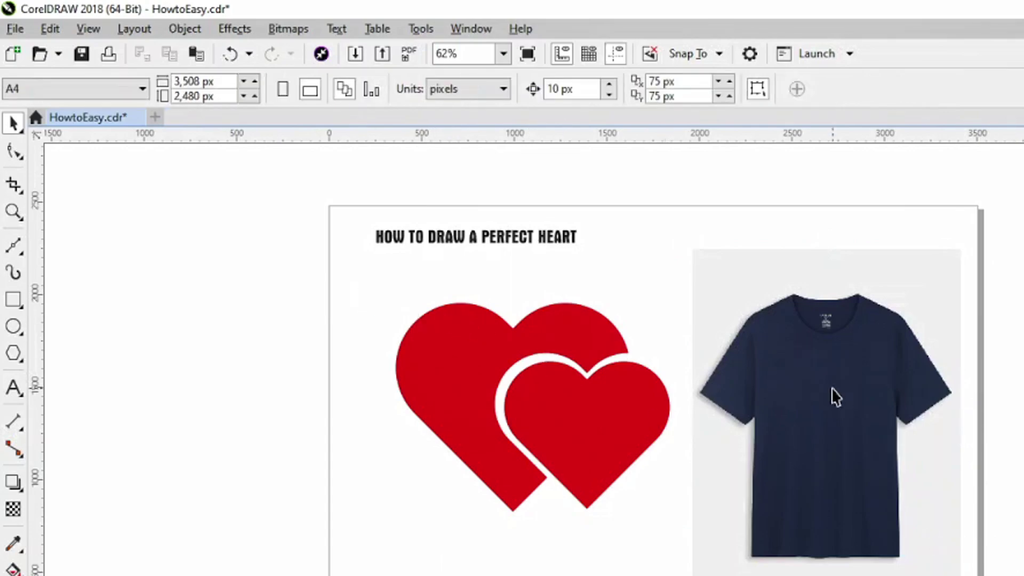
Step: Place the two 628 × 479 px red hearts together on the navy t-shirt's chest
left_click_drag(373, 279, 513, 394)
left_click_drag(482, 355, 881, 436)
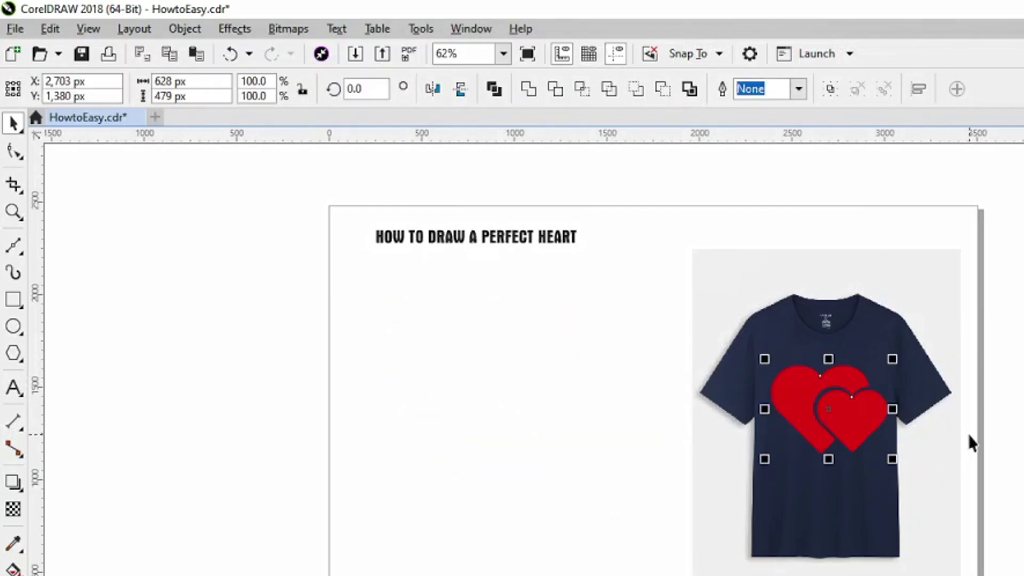
scroll(968, 434, "up", 2)
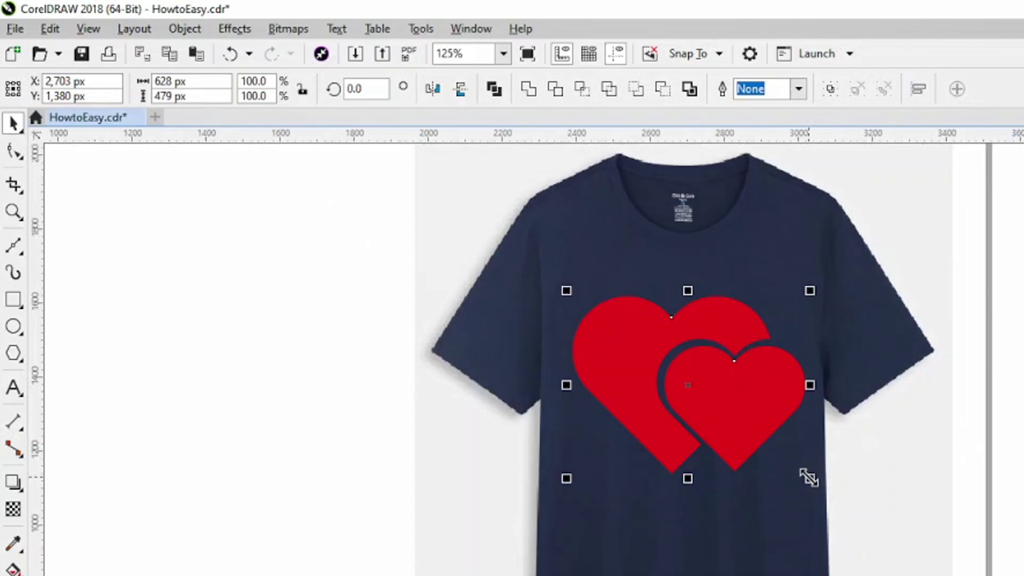
left_click(886, 493)
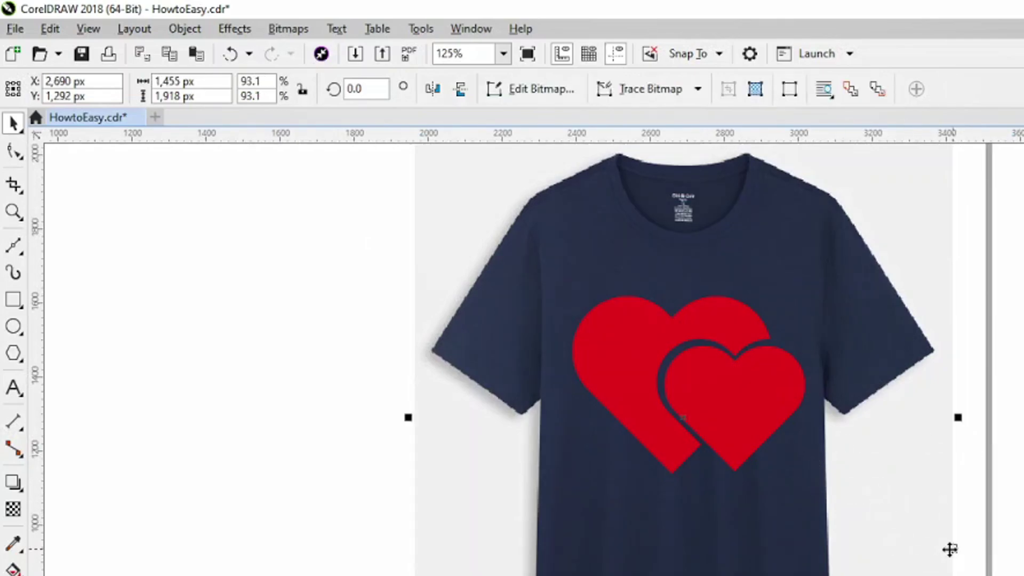
left_click(992, 568)
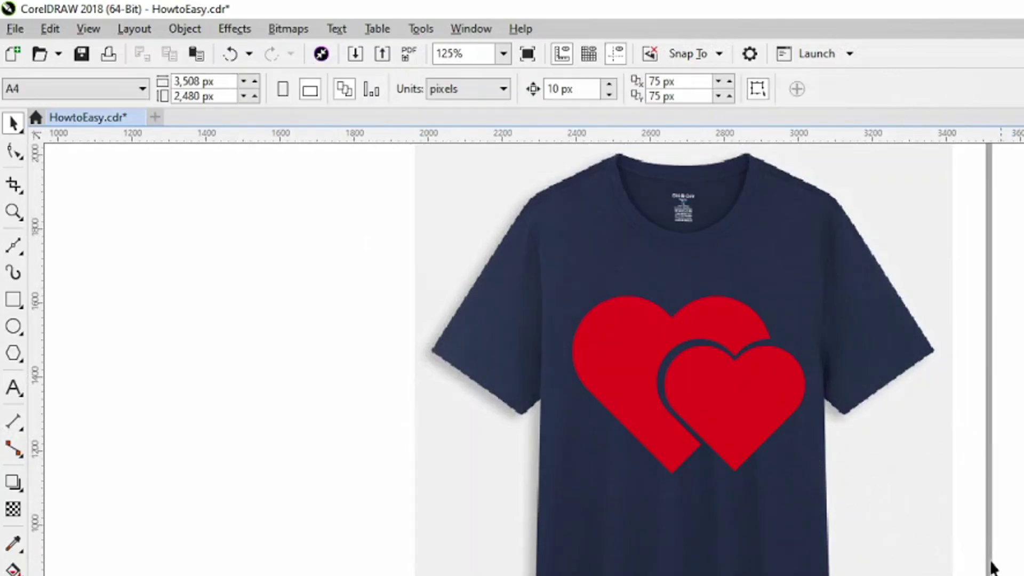
Step: Type 'MY LOVE' as text in the UTM Aurora font and enlarge it
left_click(12, 388)
left_click(302, 515)
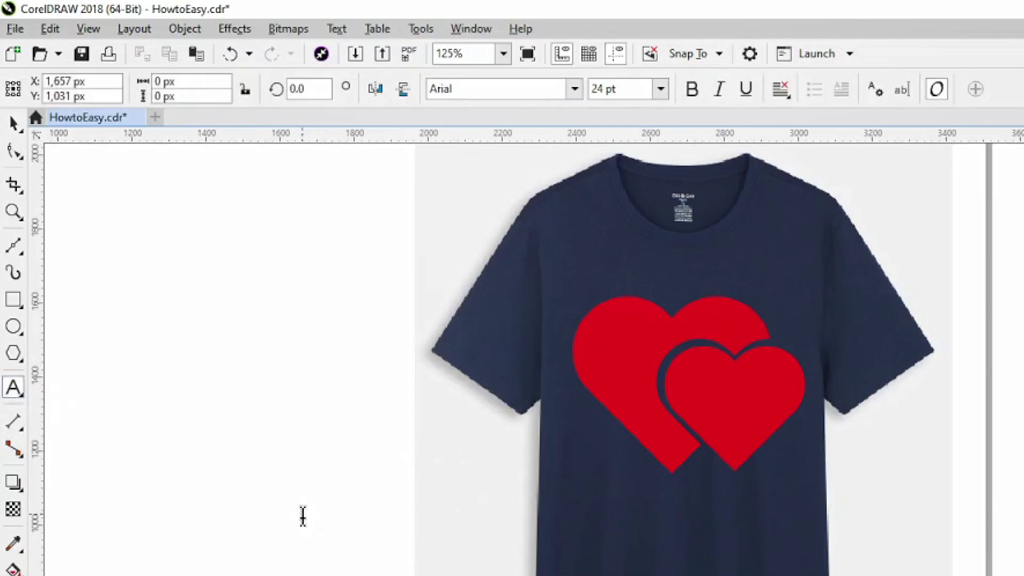
type("MY LOVE")
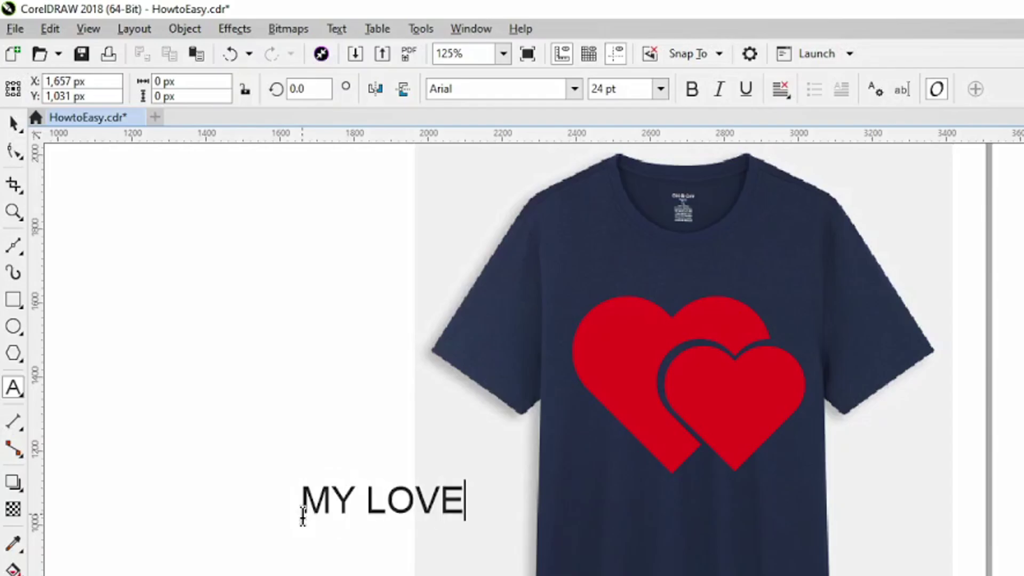
key("ctrl+a")
left_click(575, 89)
left_click(532, 154)
left_click_drag(415, 520, 536, 550)
Step: Fit the 'MY LOVE' text below the hearts on the shirt and color it white
left_click(12, 123)
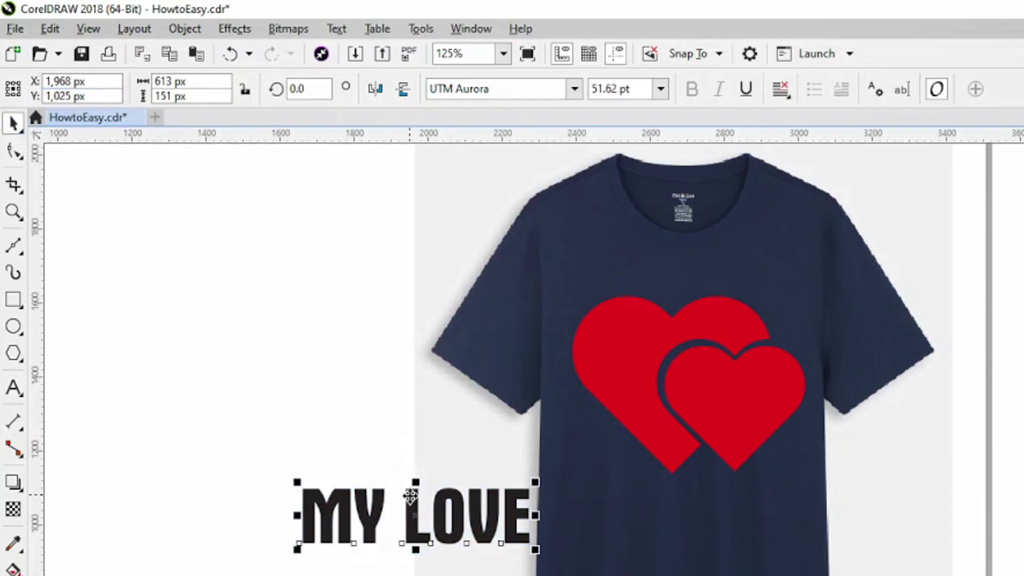
left_click_drag(414, 504, 683, 501)
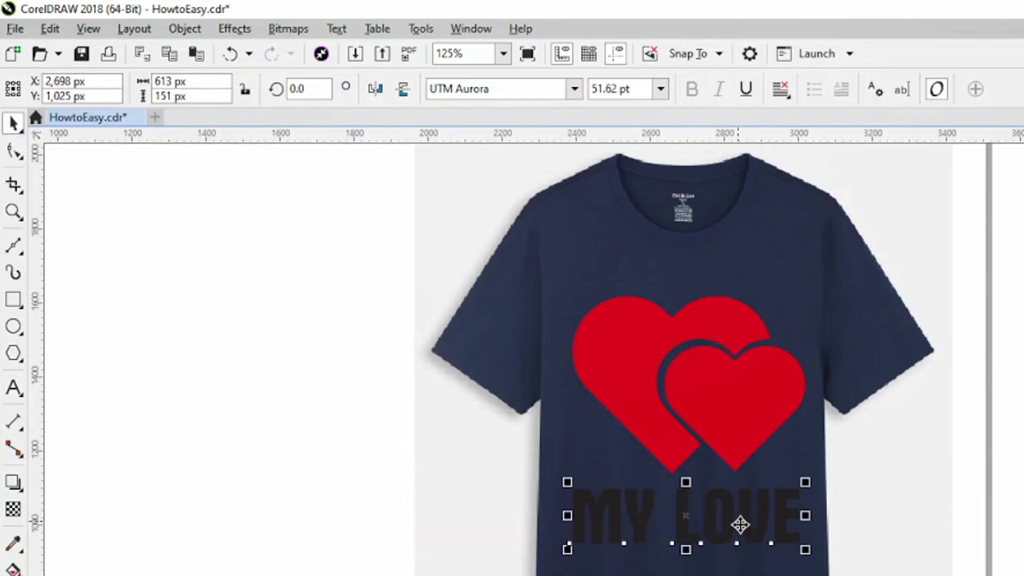
left_click_drag(806, 558, 795, 545)
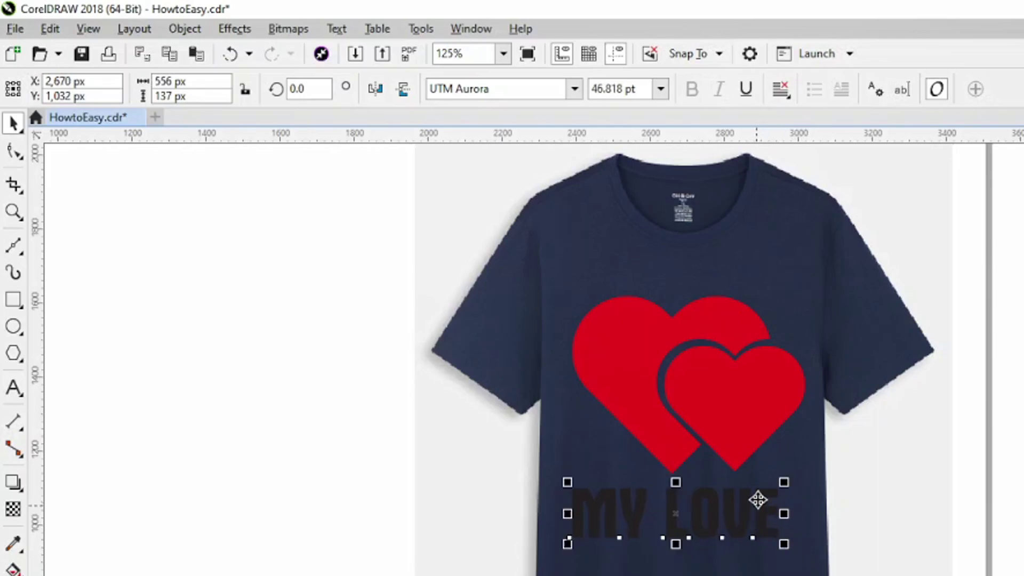
left_click(628, 401, "shift")
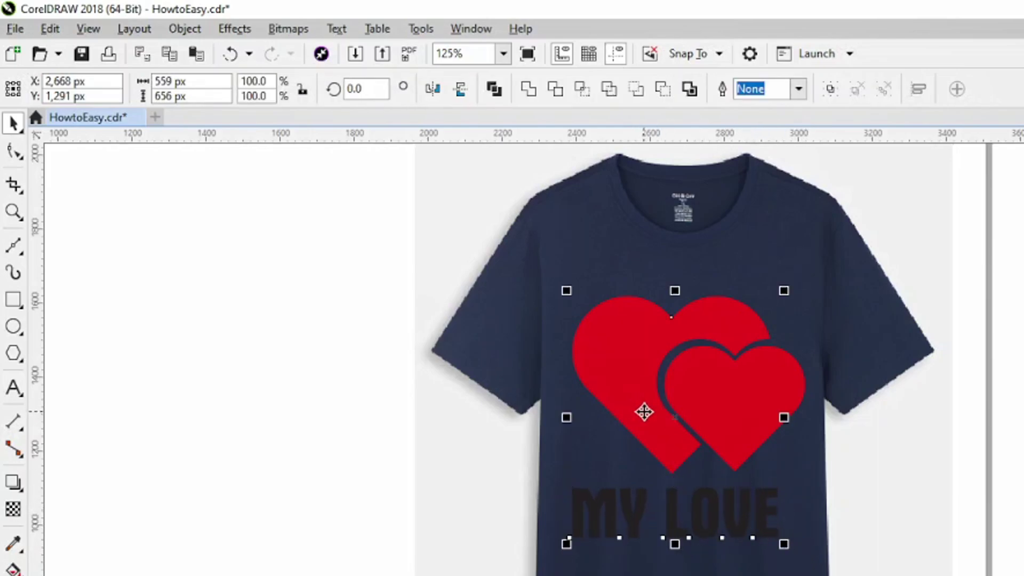
left_click(841, 498)
left_click(747, 534)
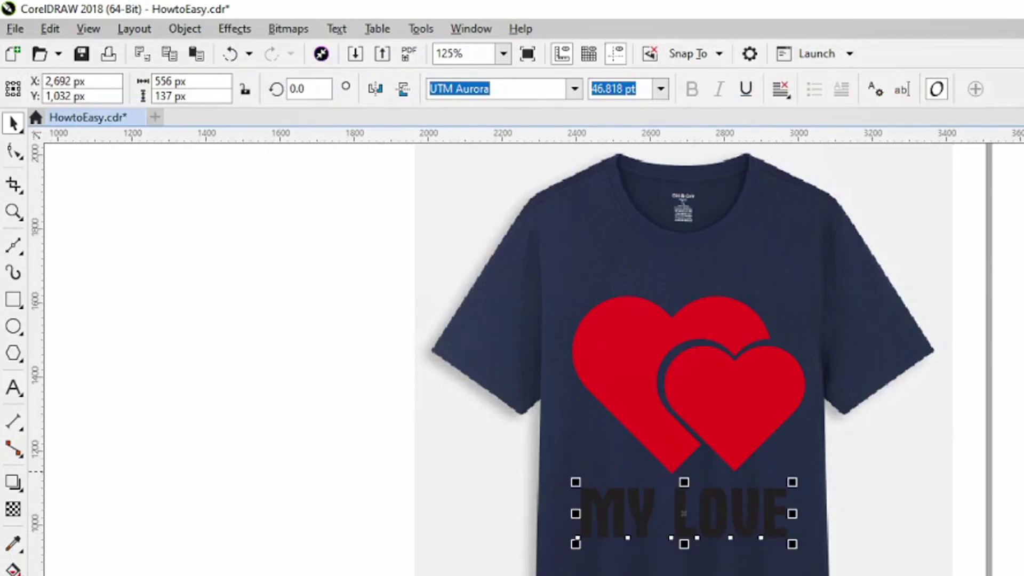
left_click(907, 538)
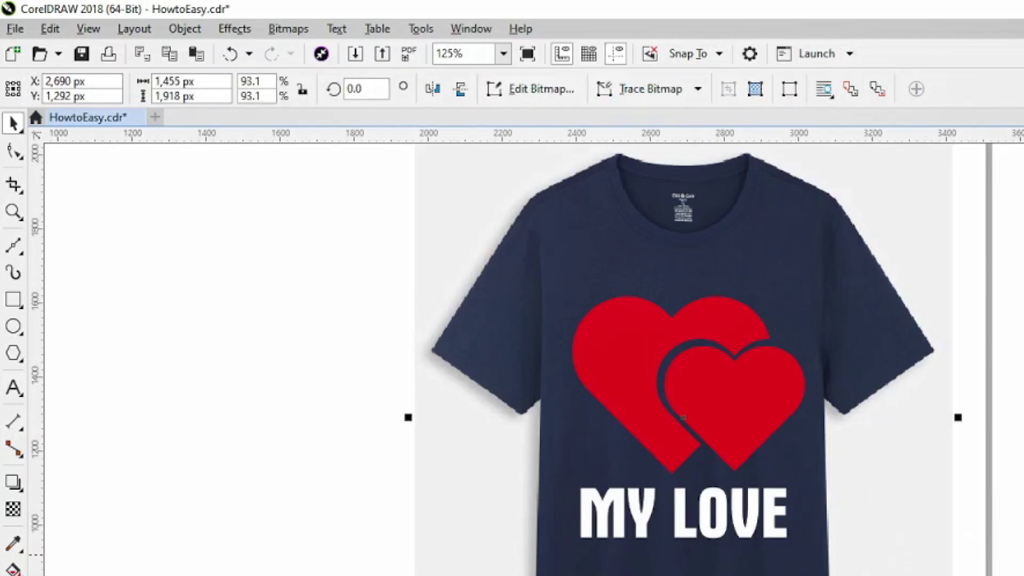
key("Escape")
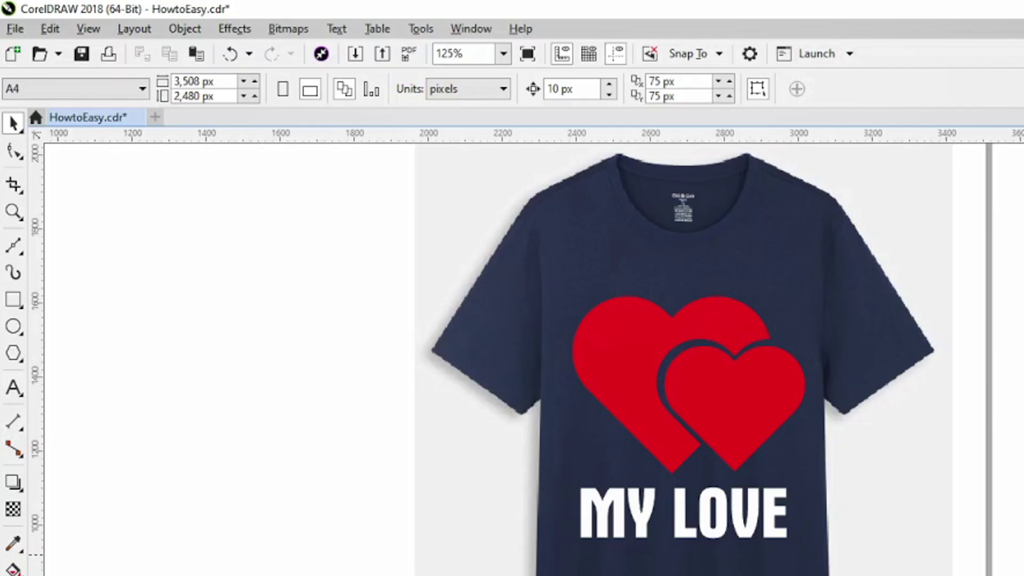